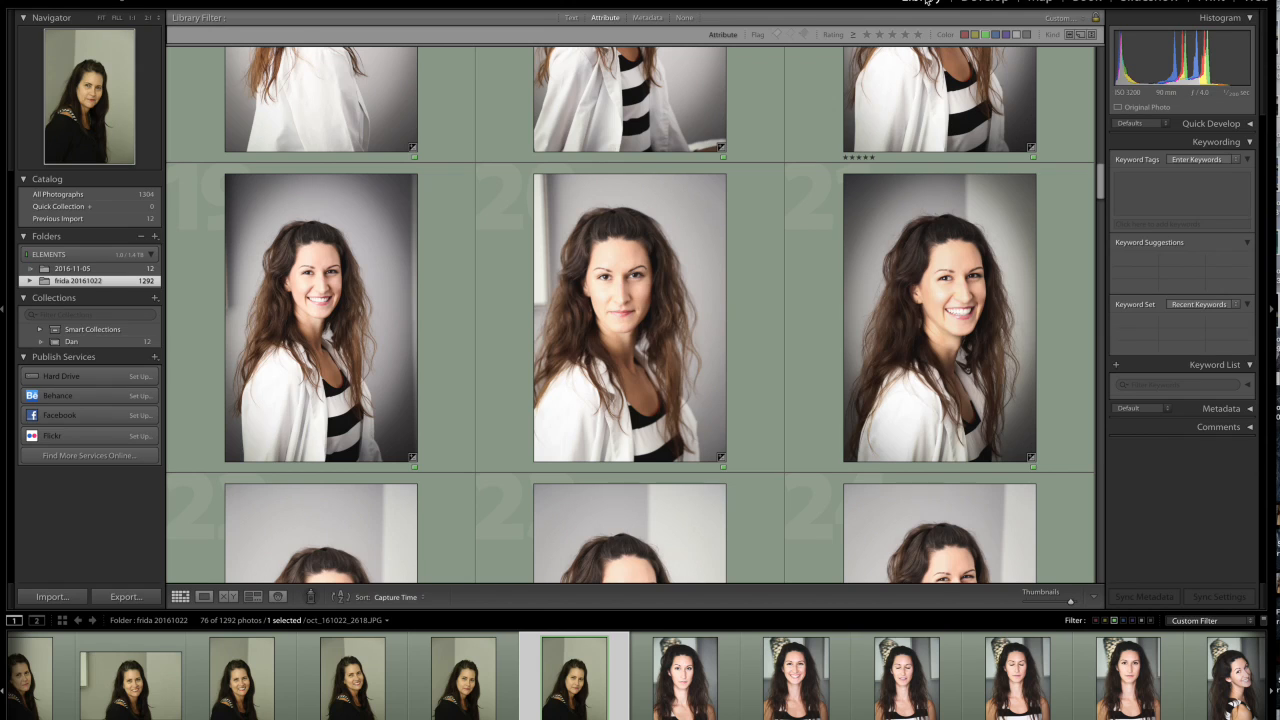
# - View the selected portrait in the Develop module, then return to the Library thumbnail grid
pyautogui.click(984, 2)
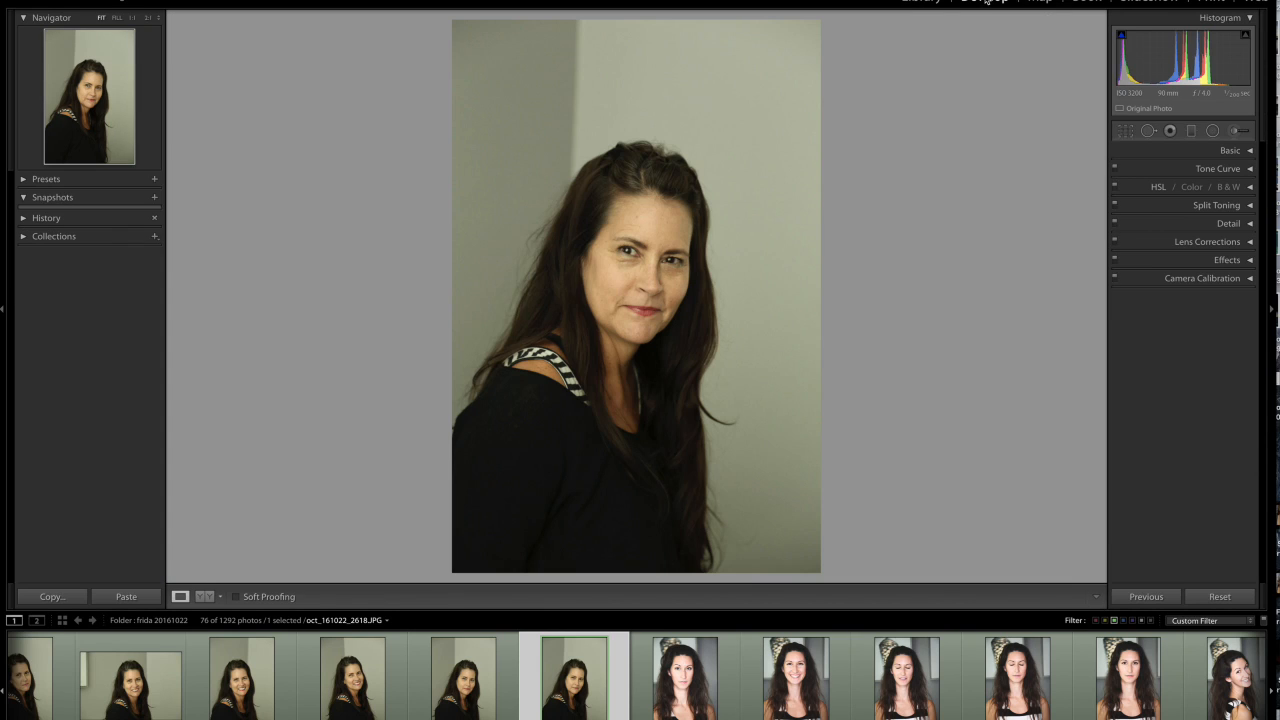
pyautogui.click(928, 1)
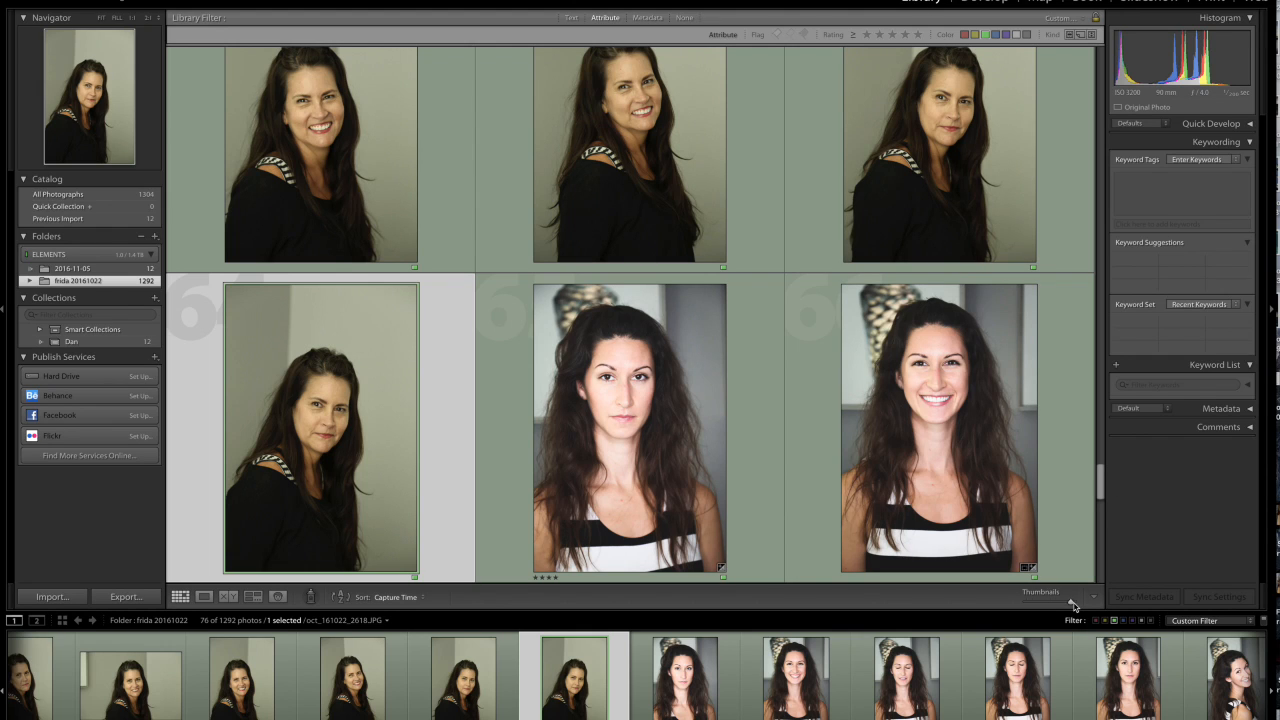
pyautogui.moveTo(1072, 602)
pyautogui.mouseDown()
pyautogui.moveTo(1050, 604)
pyautogui.moveTo(1067, 604)
pyautogui.mouseUp()
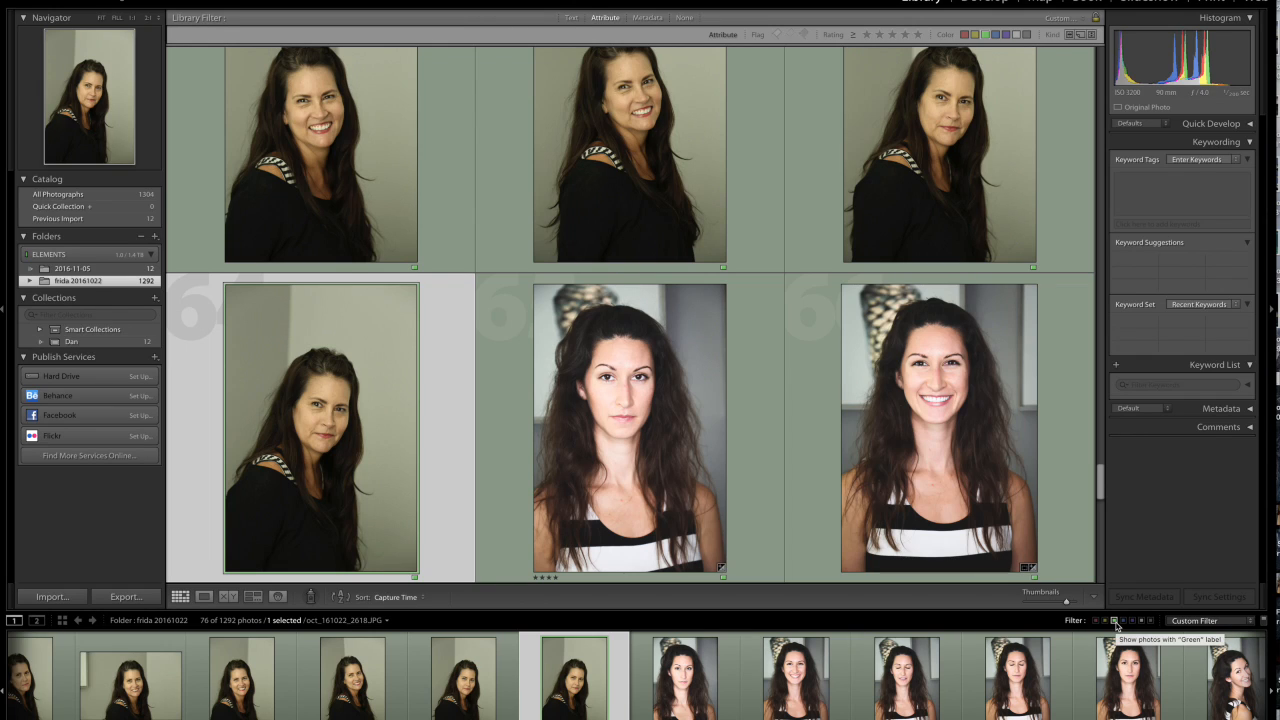
# - Filter the folder to show only blue-labelled photos and browse through them
pyautogui.click(1123, 622)
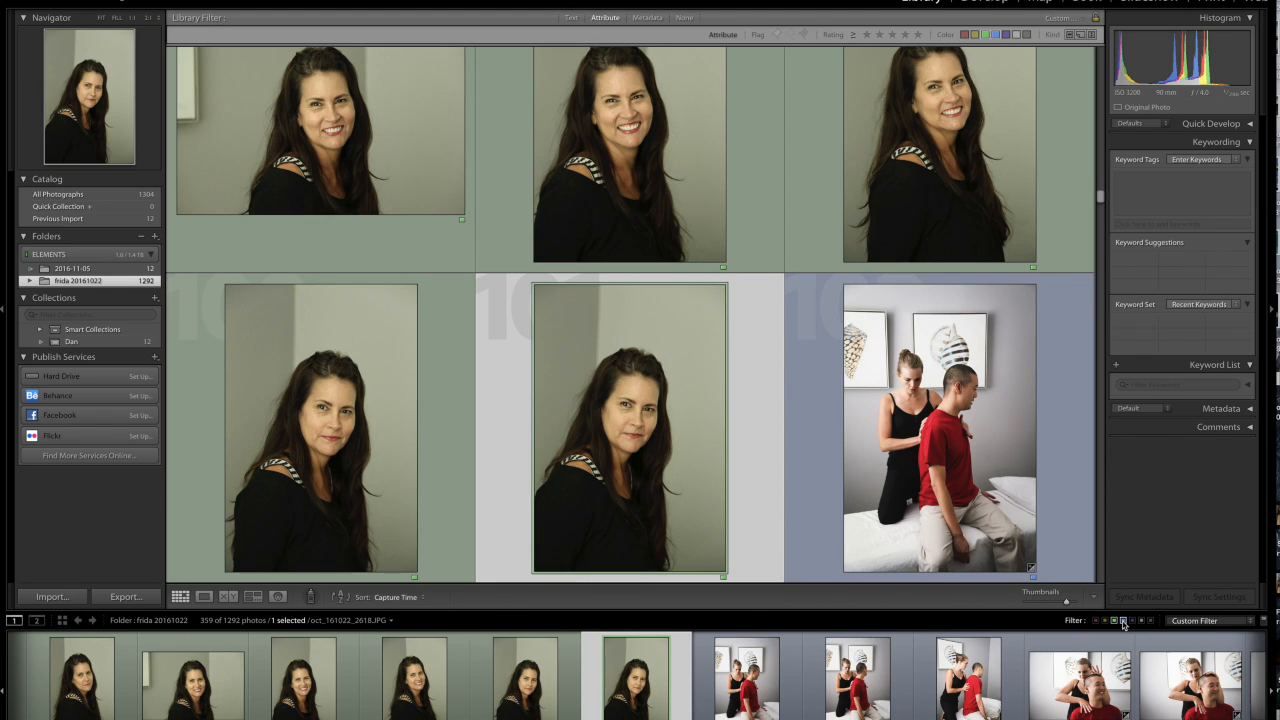
pyautogui.click(1114, 621)
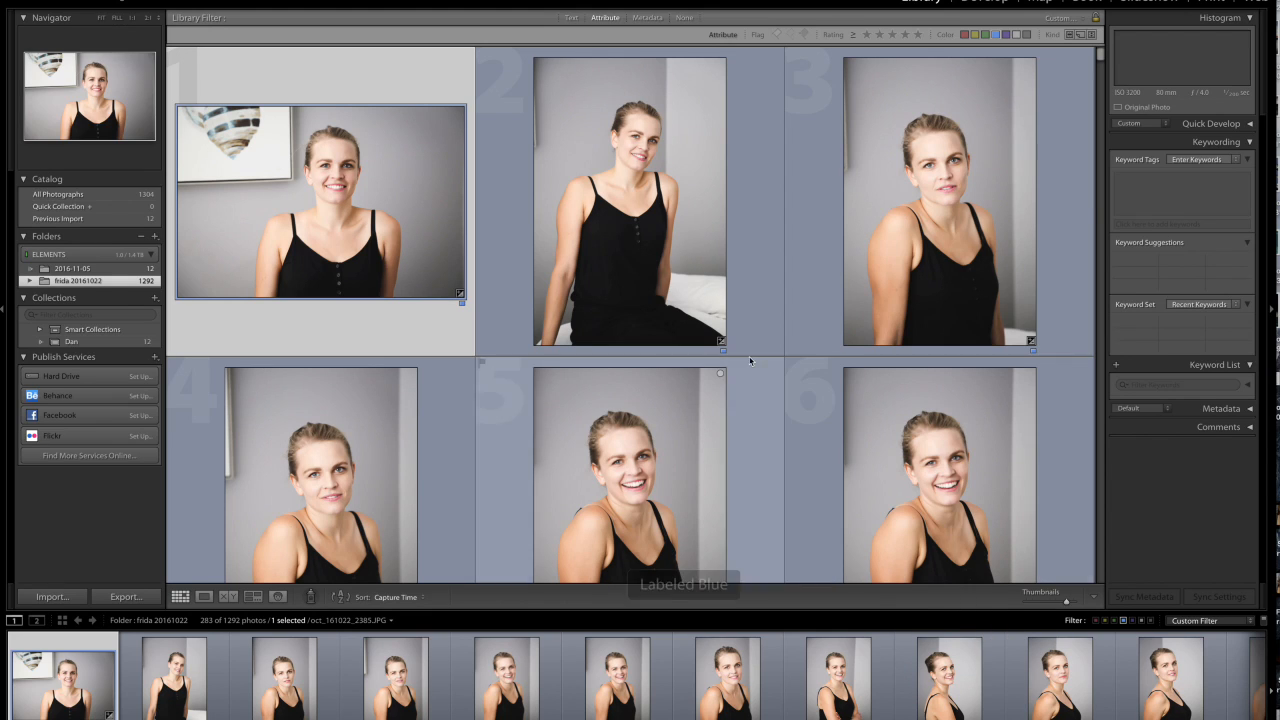
pyautogui.scroll(-1, 986, 404)
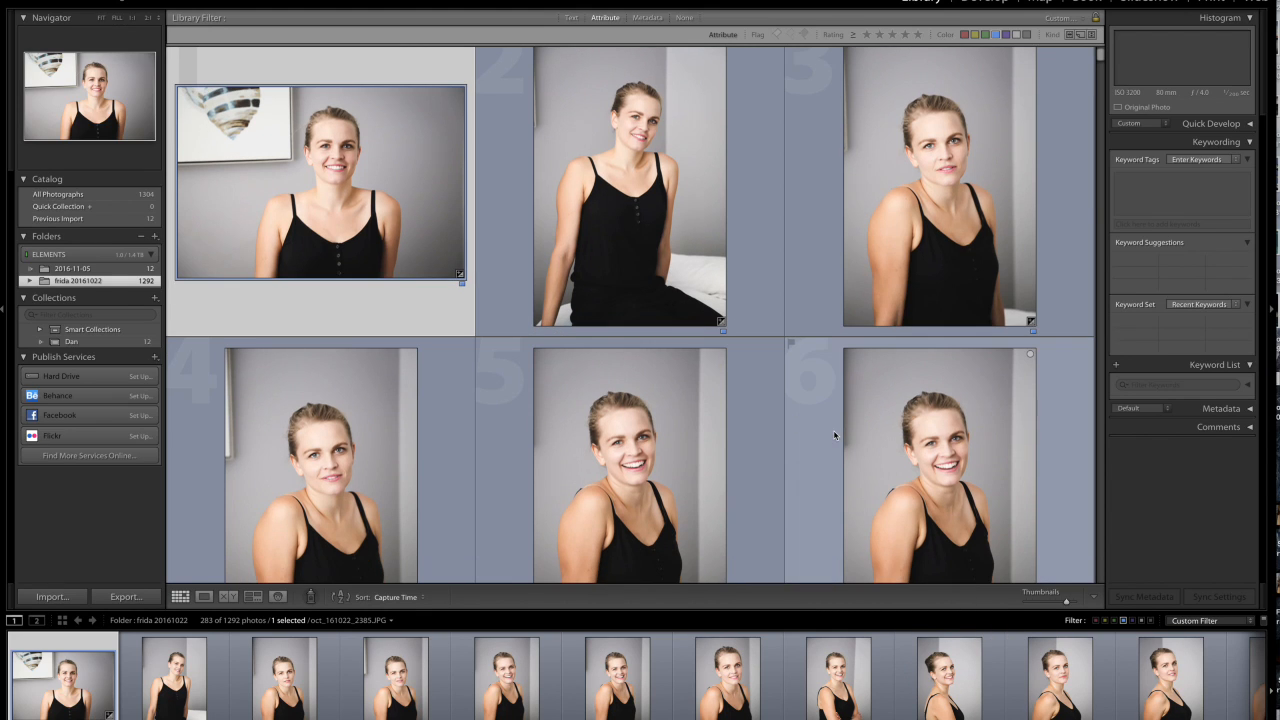
pyautogui.scroll(-10, 834, 434)
pyautogui.scroll(-10, 834, 434)
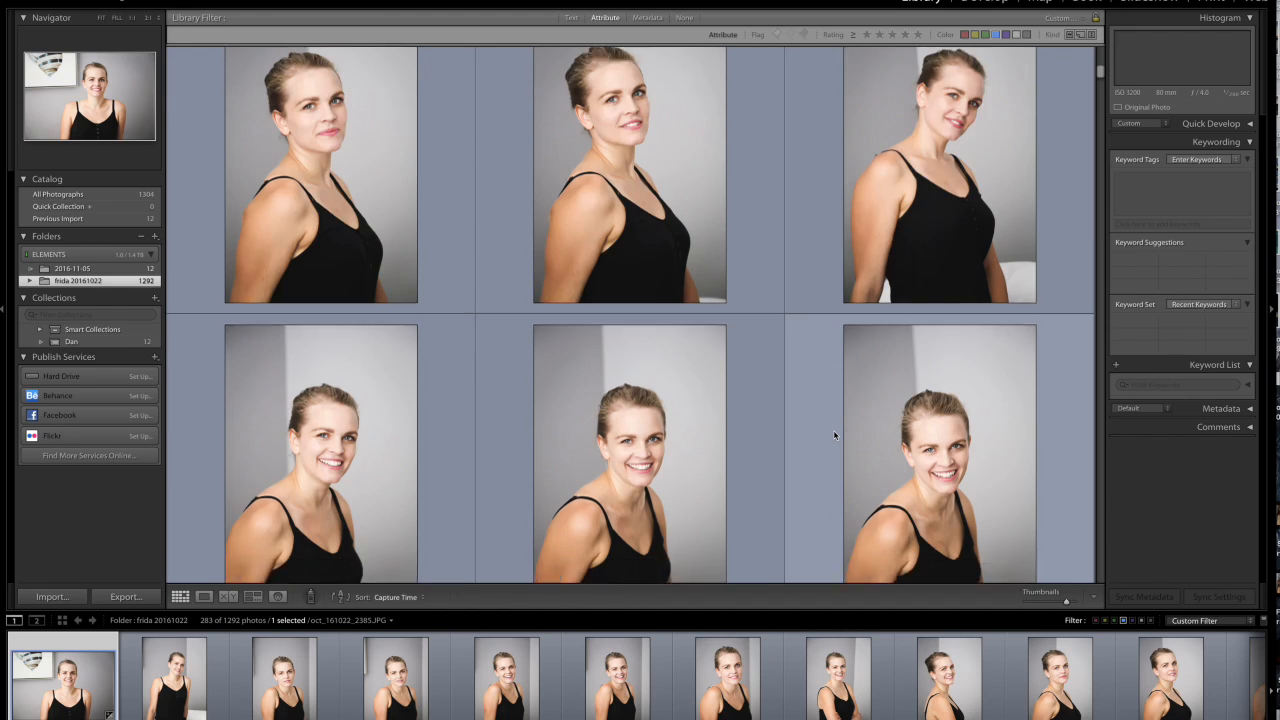
pyautogui.scroll(-10, 834, 434)
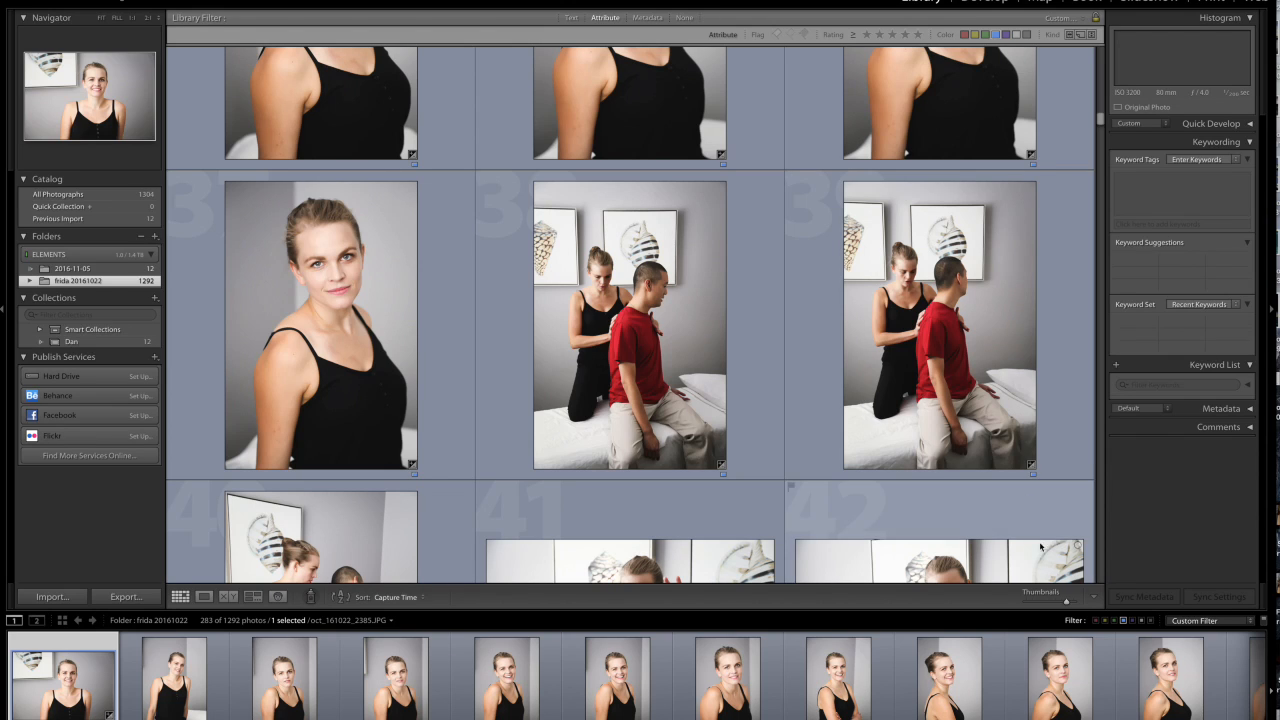
# - Remove the blue label filter, check the red label filter, and turn photo filtering off
pyautogui.click(1122, 620)
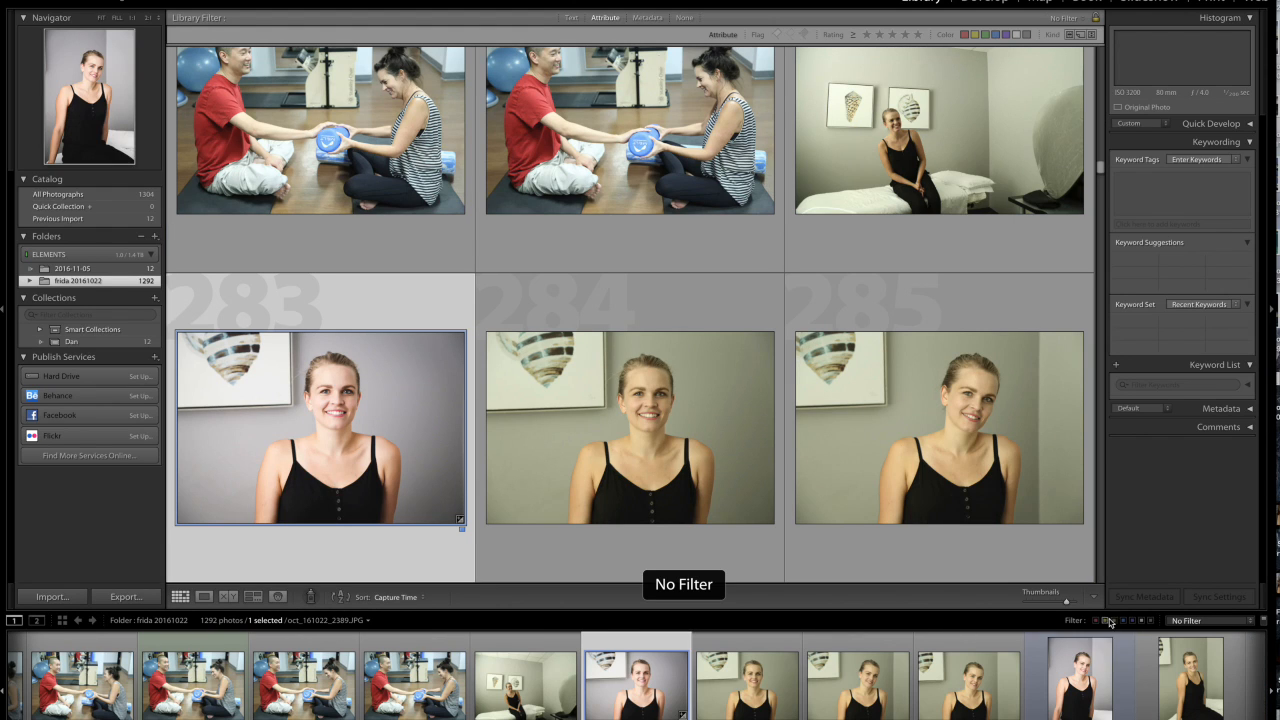
pyautogui.click(1095, 620)
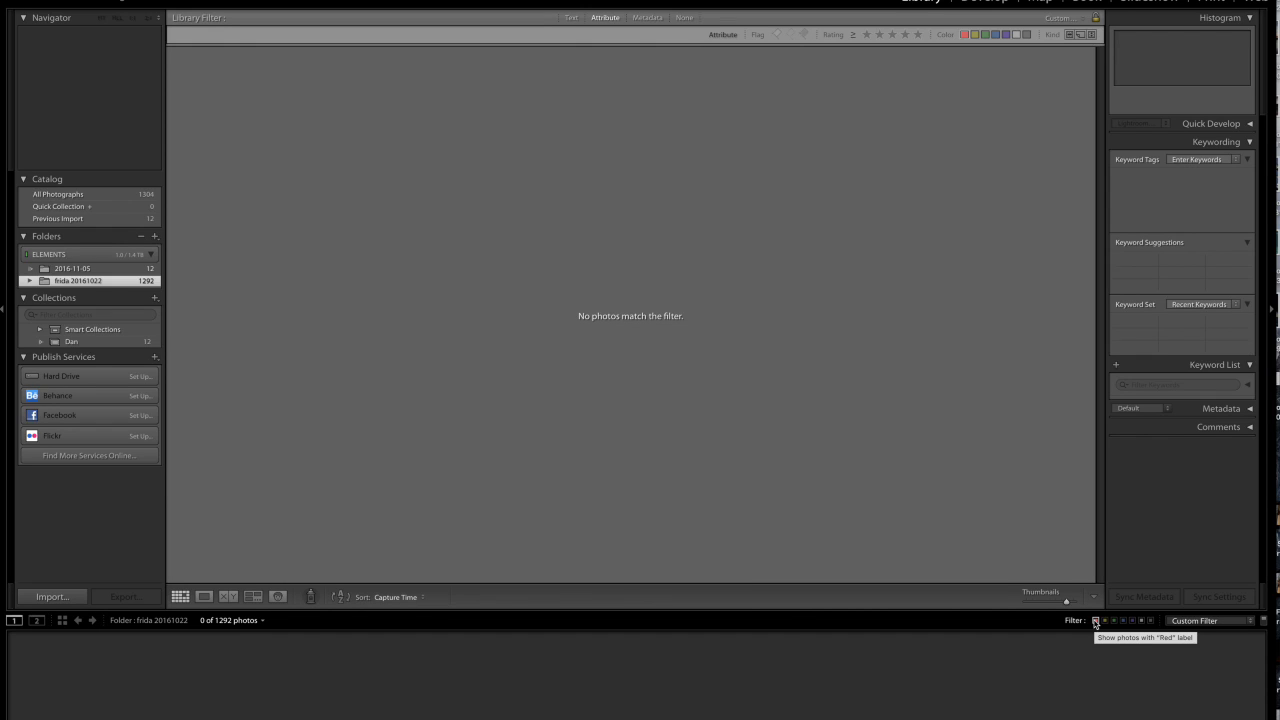
pyautogui.click(1095, 620)
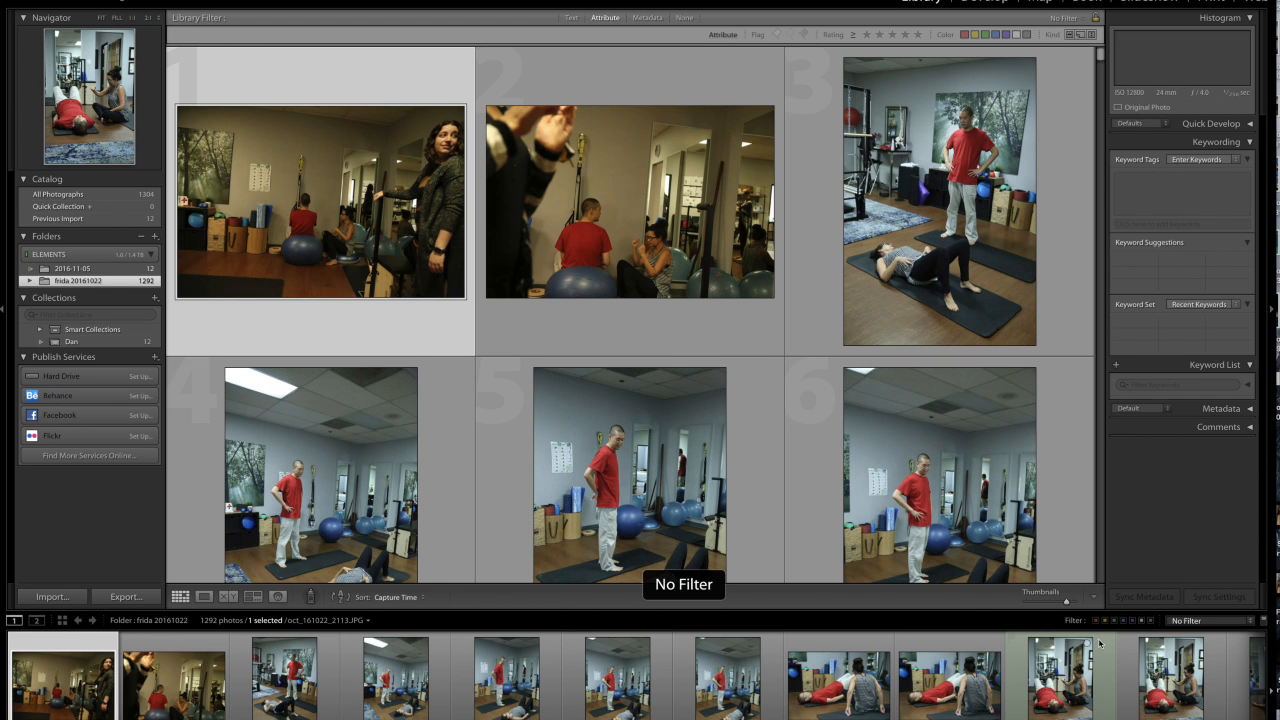
pyautogui.click(1263, 621)
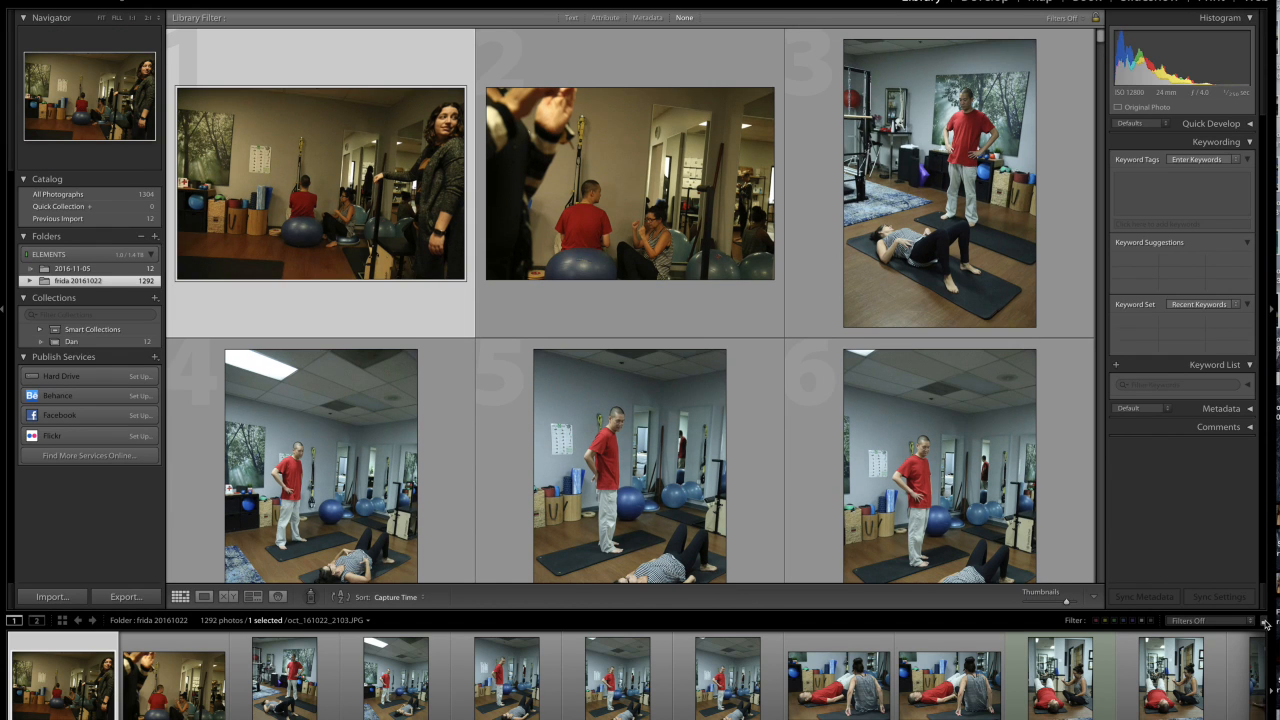
# - Show only green-labelled photos and open the first one, oct_161022_2113.JPG, in the Develop module
pyautogui.click(1114, 621)
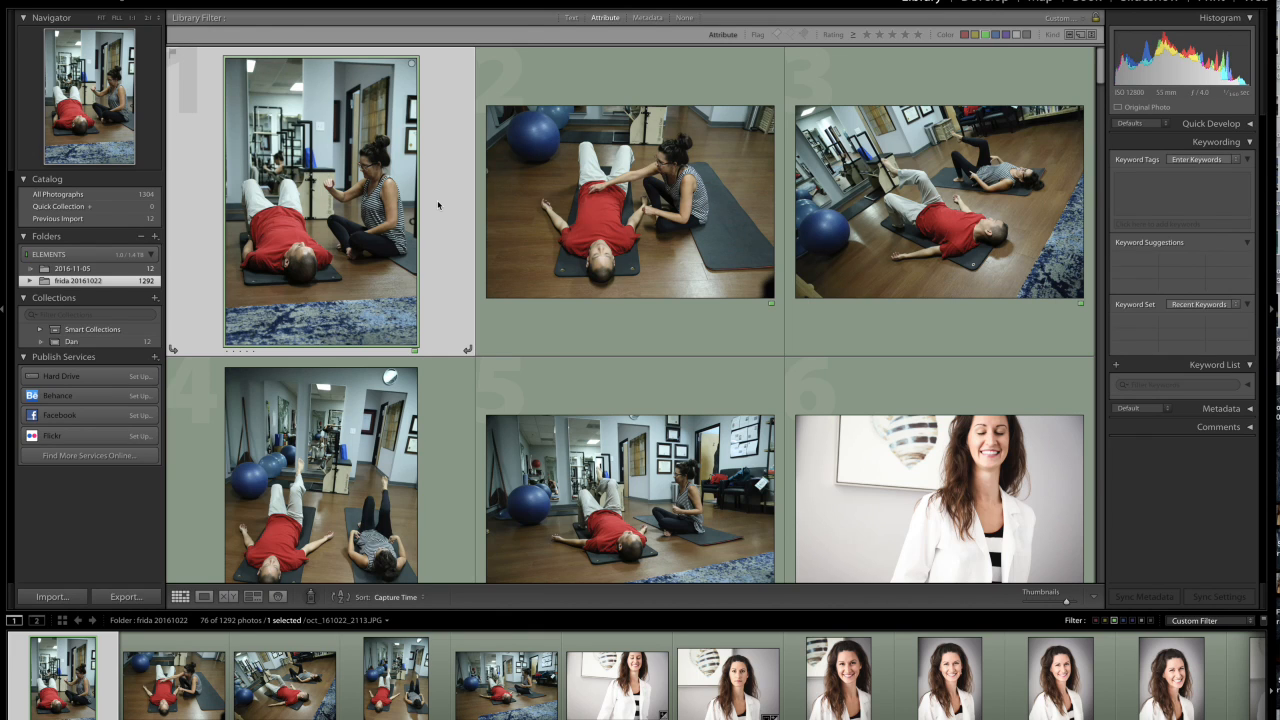
pyautogui.doubleClick(437, 200)
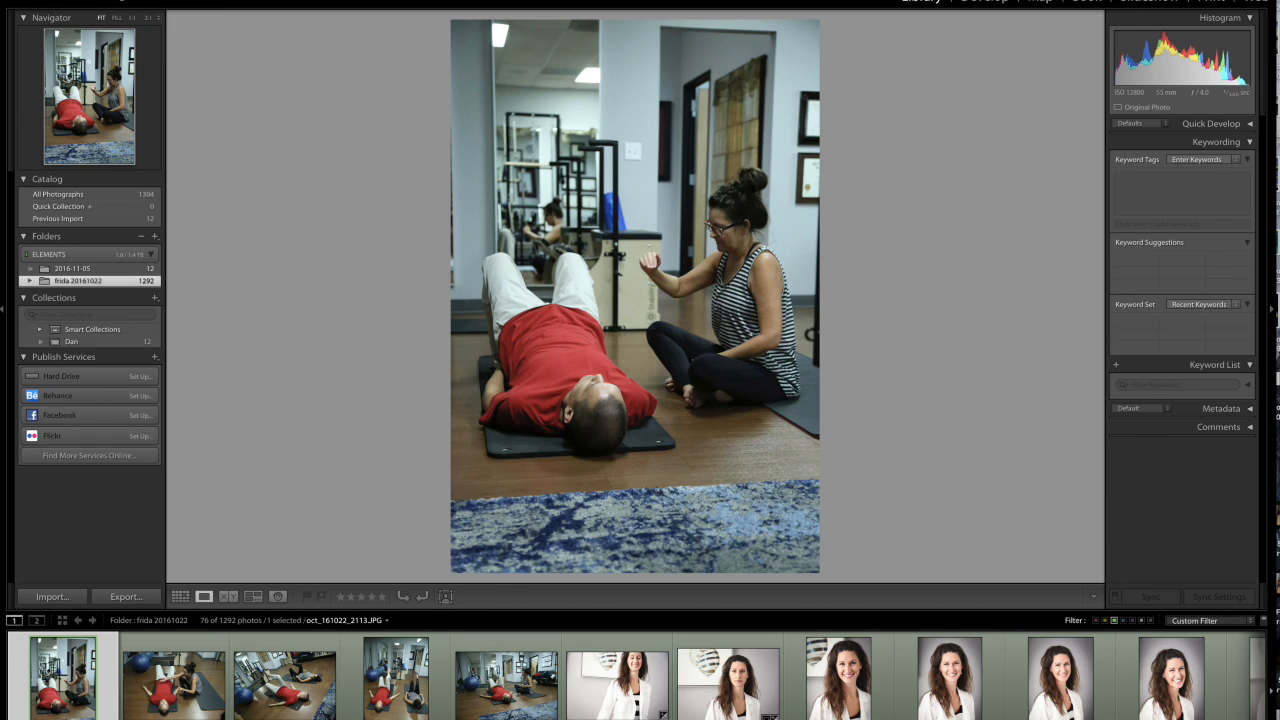
pyautogui.click(995, 2)
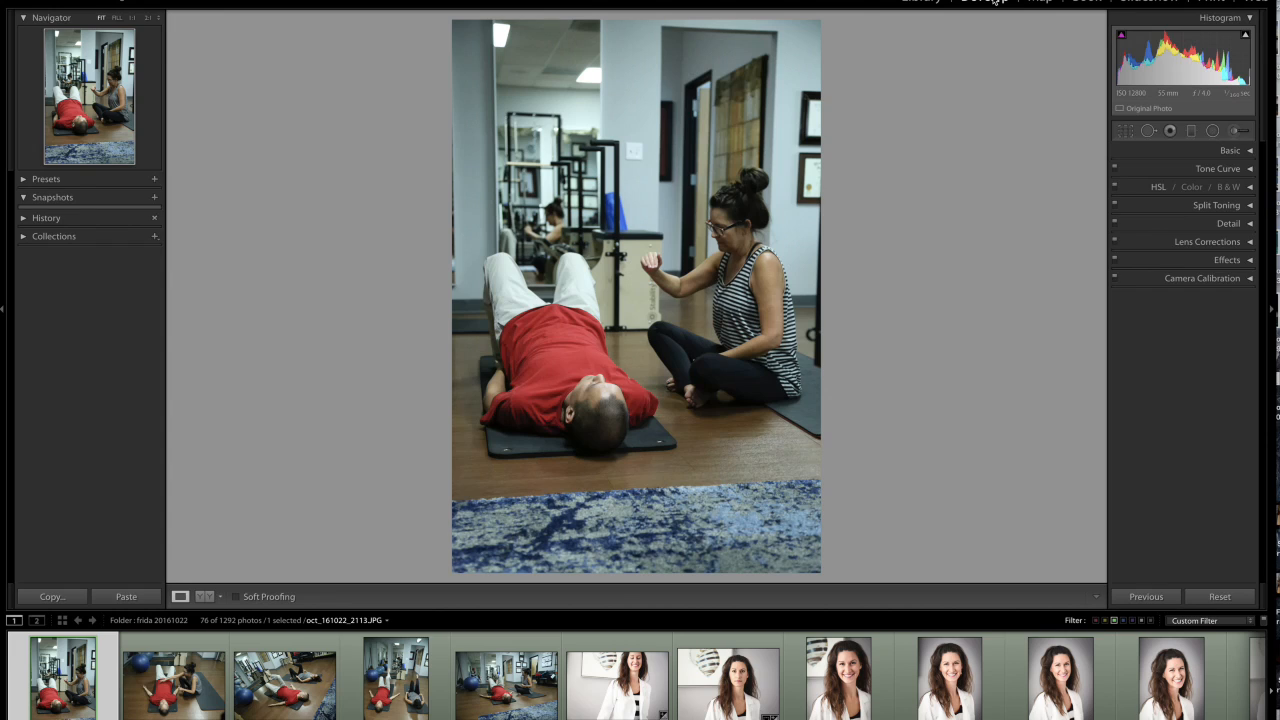
# - Set the white balance to Temp +10 and Tint +36 by sampling the pale wall and resampling in the mirror area
pyautogui.click(1246, 151)
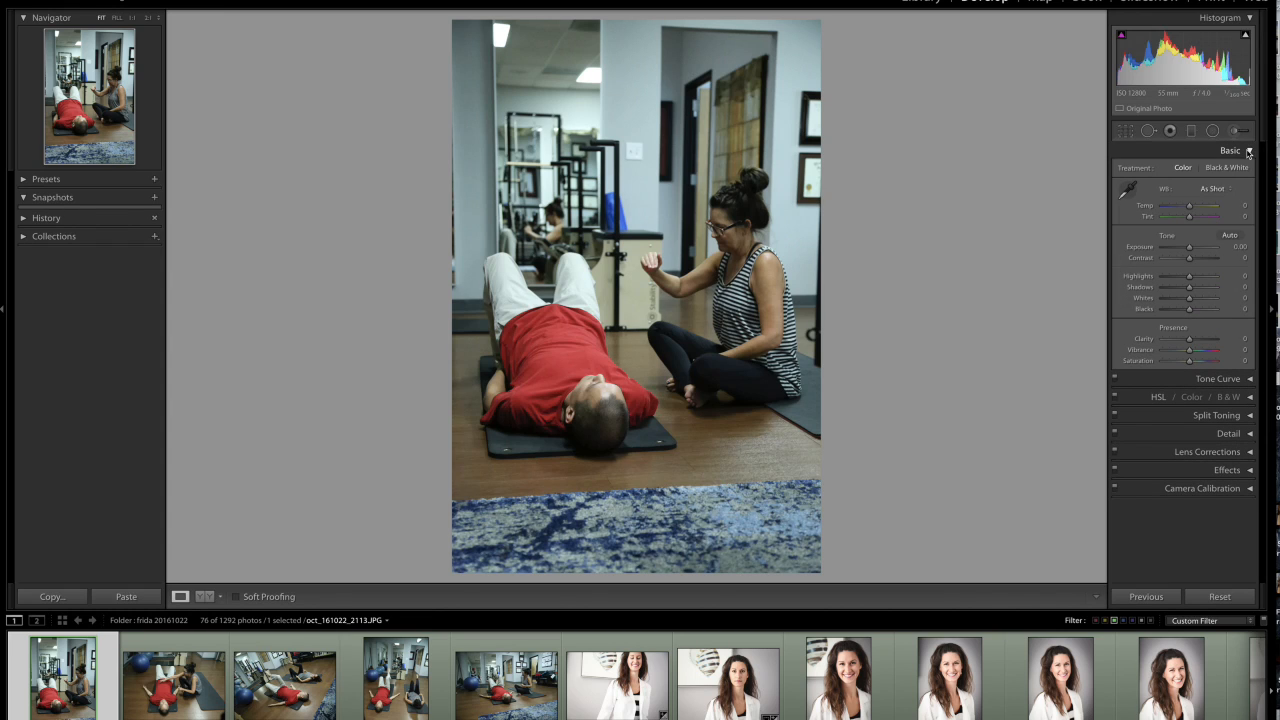
pyautogui.click(1127, 191)
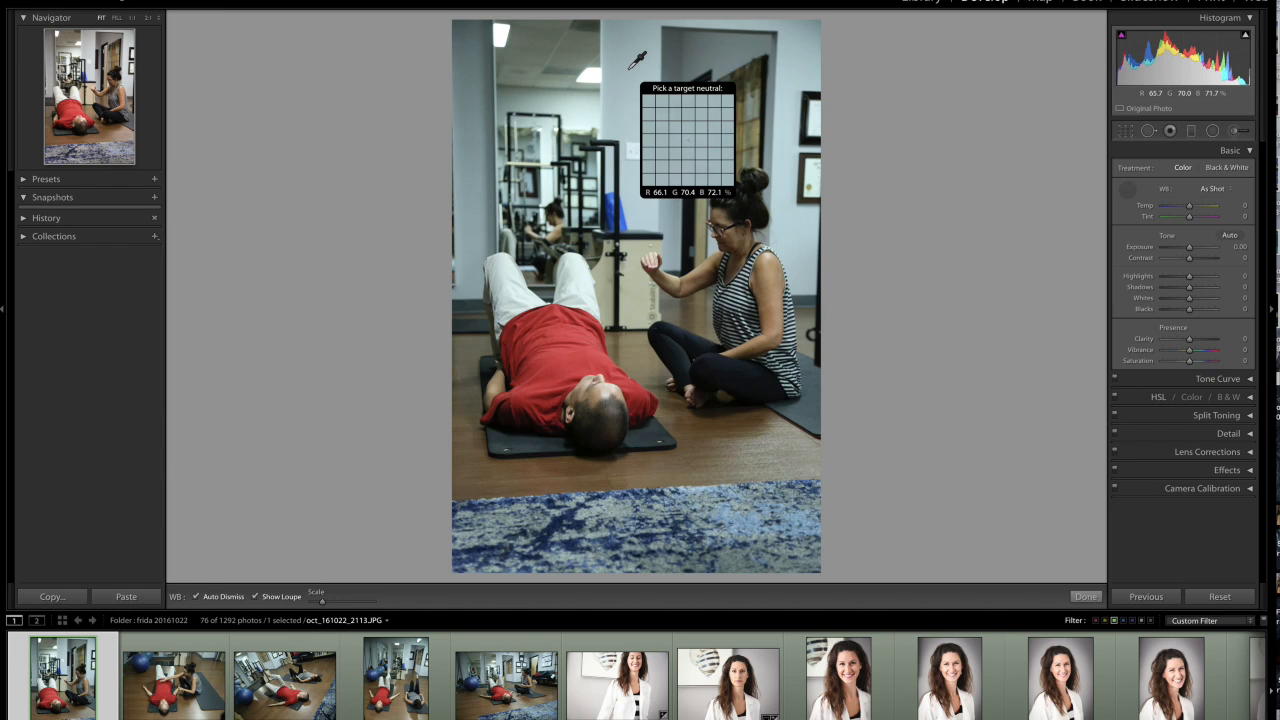
pyautogui.click(630, 69)
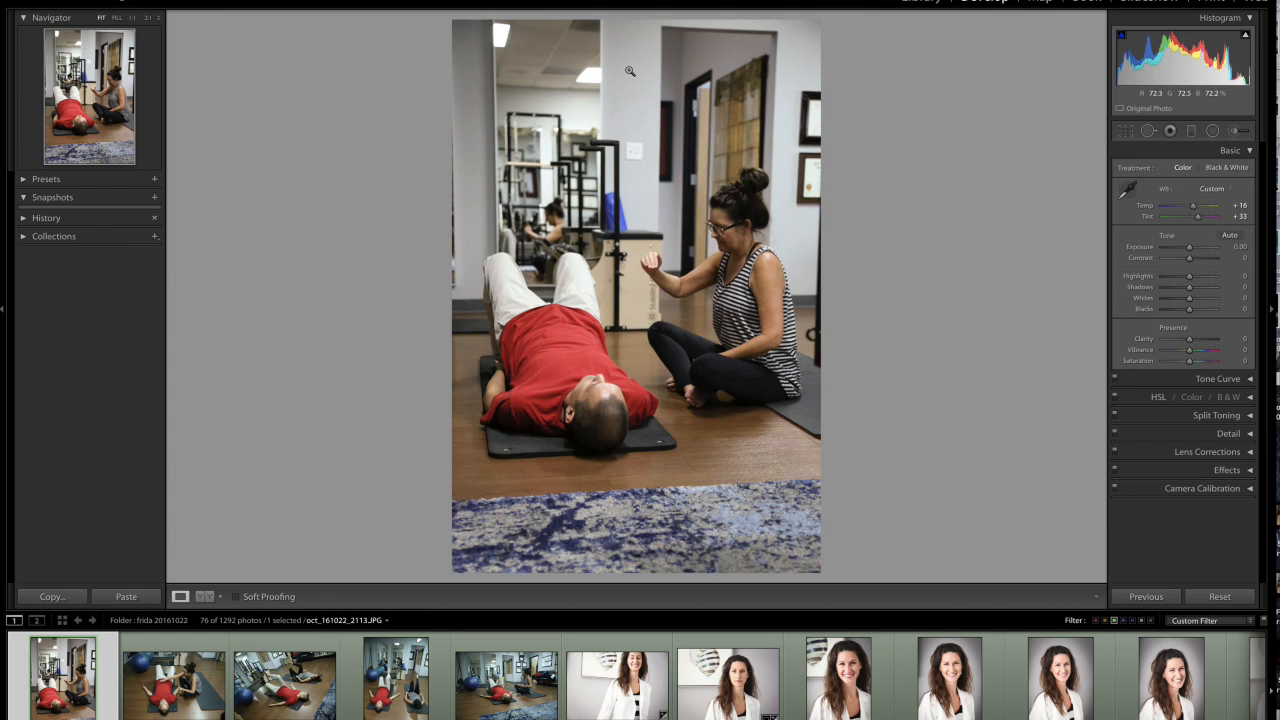
pyautogui.click(1127, 190)
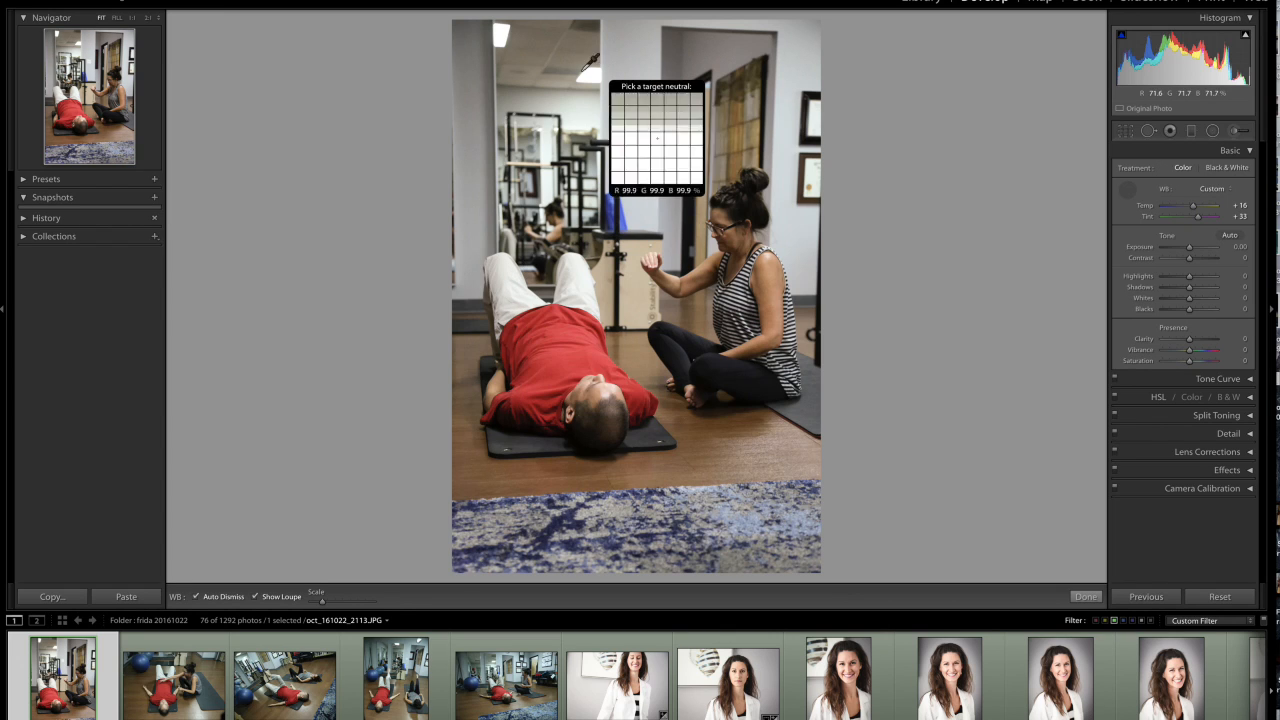
pyautogui.click(513, 98)
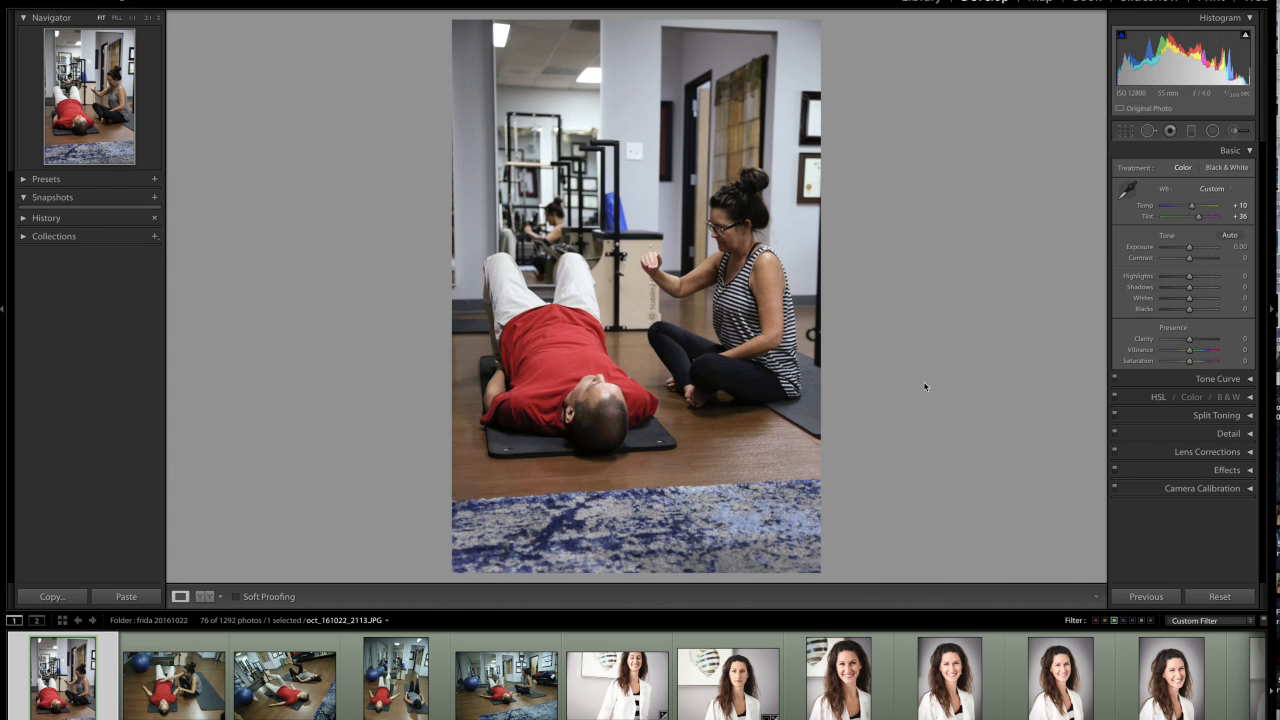
# - Try a white balance sample from the dark mat beside the woman and undo it
pyautogui.click(1127, 189)
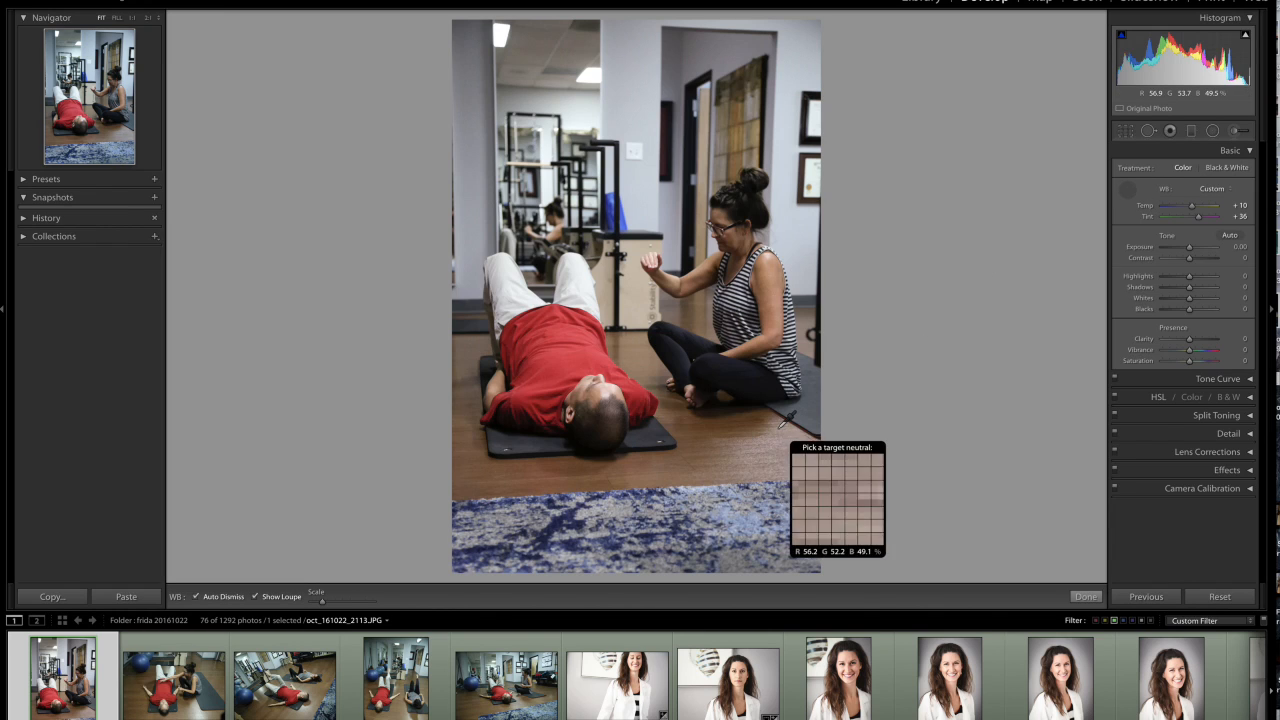
pyautogui.click(807, 397)
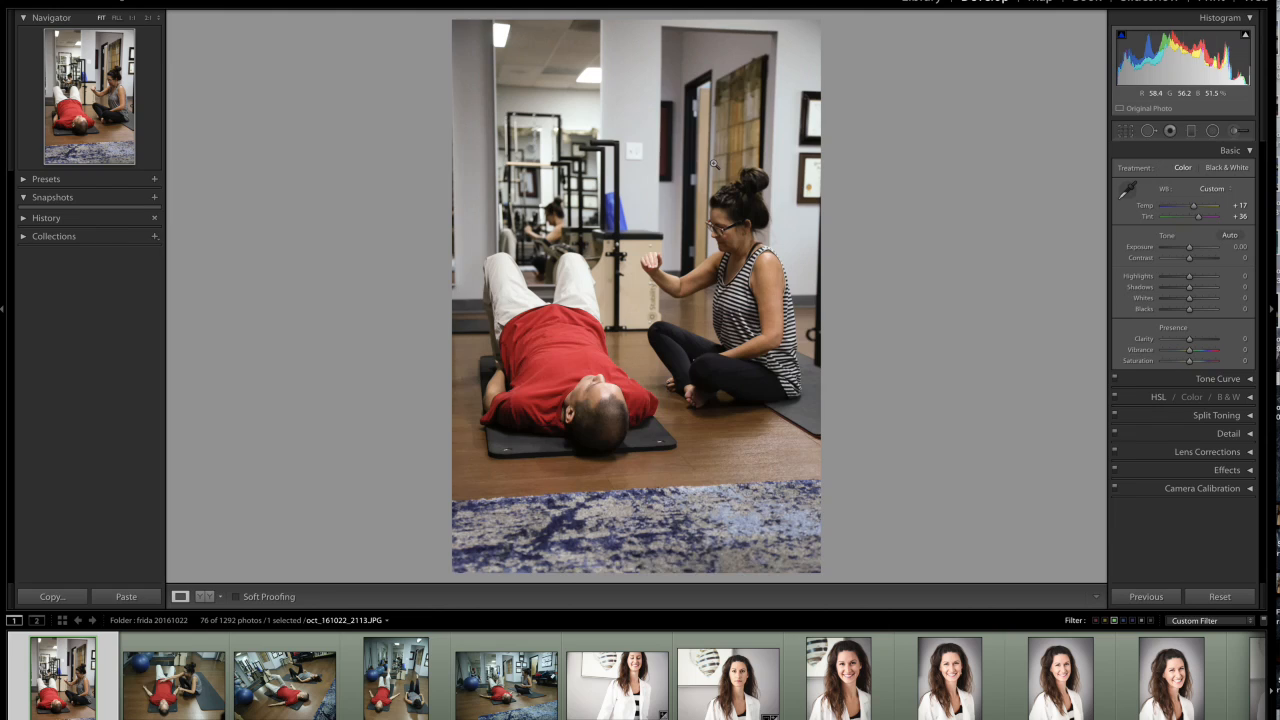
pyautogui.hotkey('ctrl', 'z')
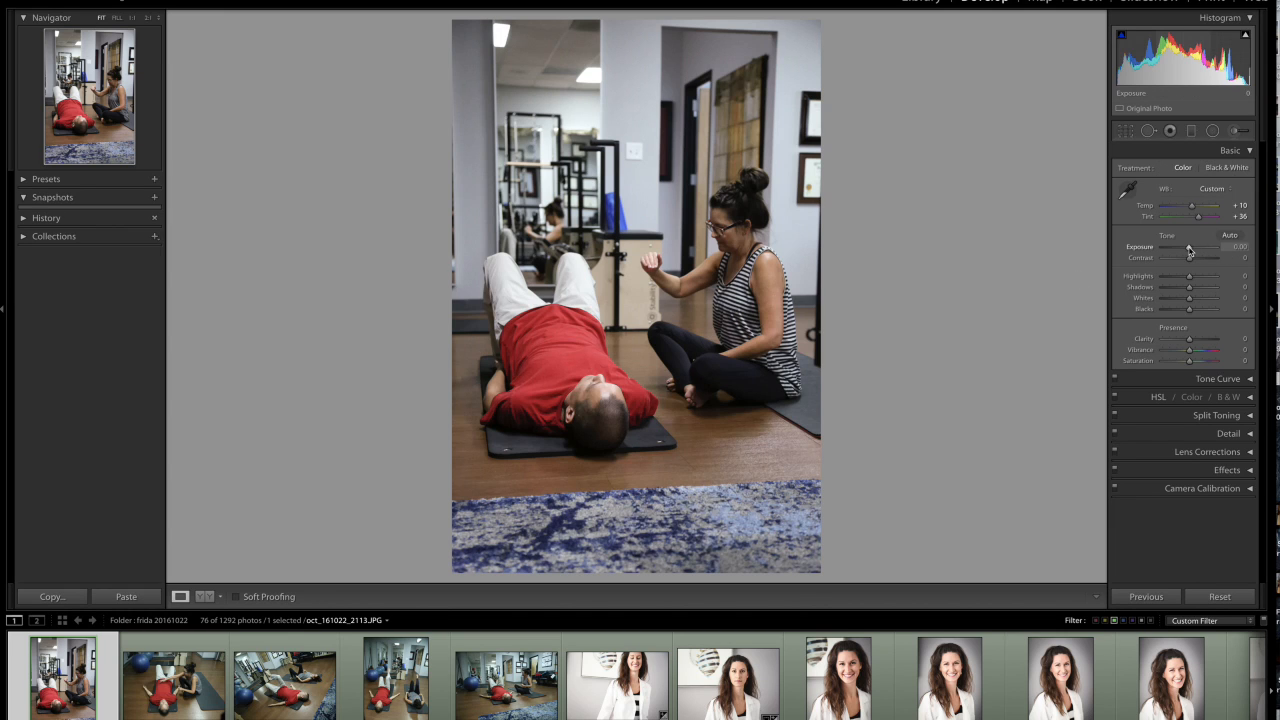
# - Adjust the tone: Exposure +0.50, Highlights -63, Shadows +61, Whites -81 and Blacks +10
pyautogui.moveTo(1189, 247); pyautogui.dragTo(1193, 249)
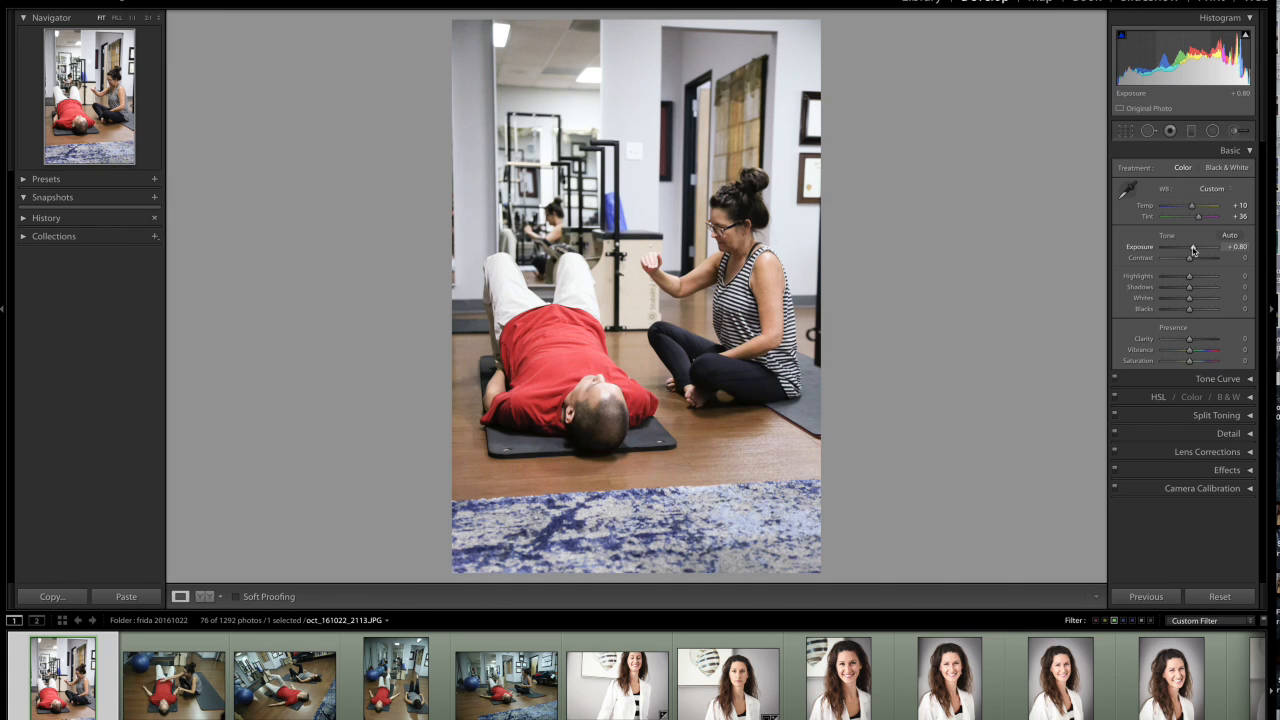
pyautogui.moveTo(1193, 249); pyautogui.dragTo(1191, 250)
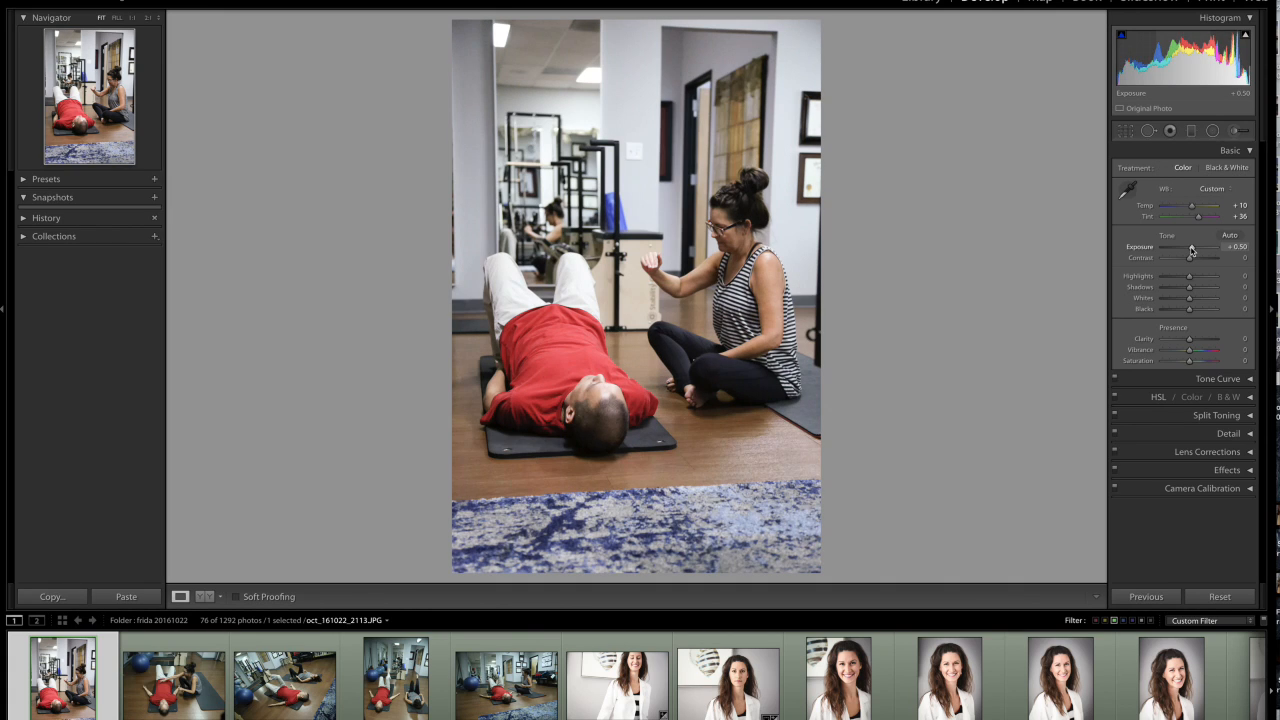
pyautogui.moveTo(1189, 277)
pyautogui.mouseDown()
pyautogui.moveTo(1216, 280)
pyautogui.moveTo(1173, 281)
pyautogui.moveTo(1206, 292)
pyautogui.mouseUp()
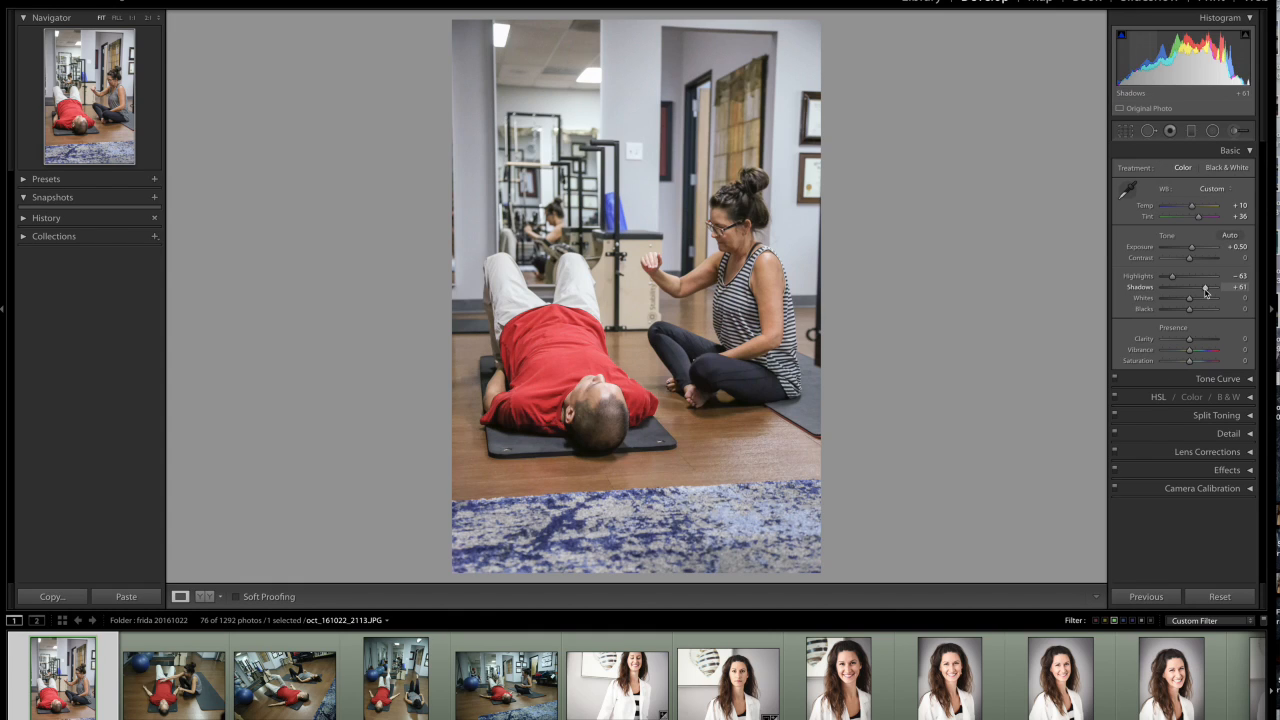
pyautogui.moveTo(1189, 299); pyautogui.dragTo(1166, 306)
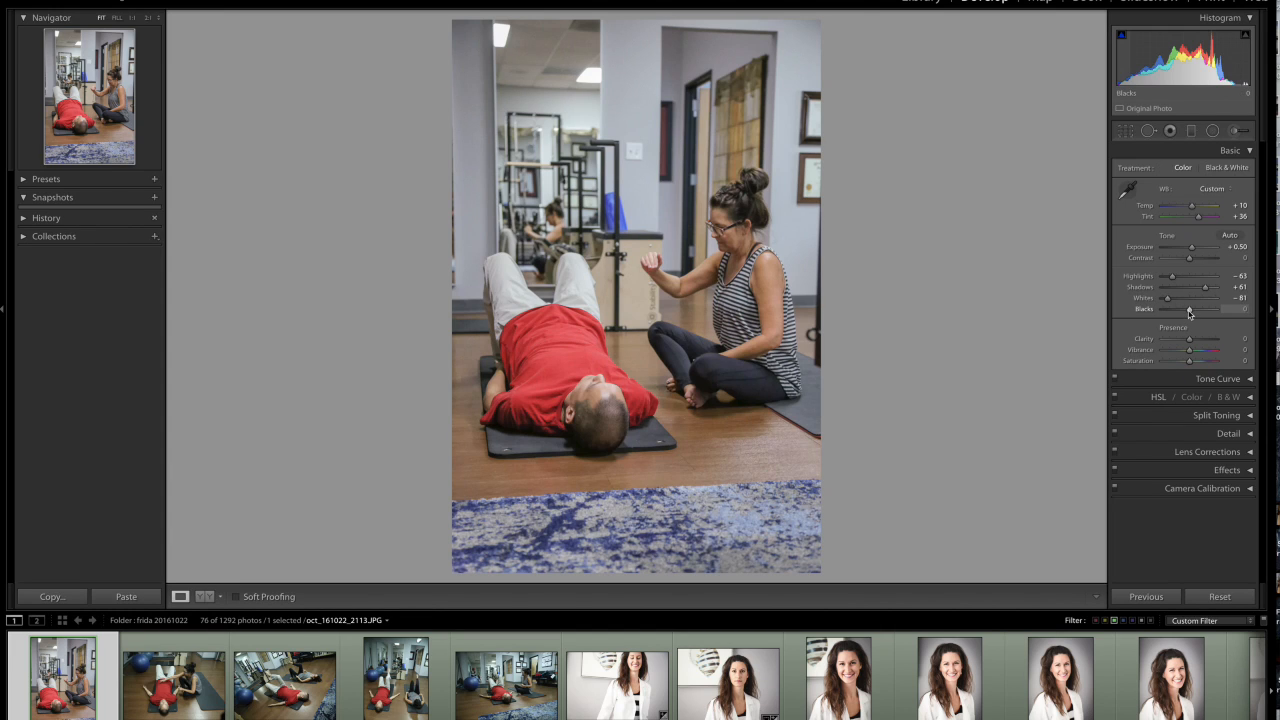
pyautogui.moveTo(1190, 313)
pyautogui.mouseDown()
pyautogui.moveTo(1179, 313)
pyautogui.moveTo(1192, 315)
pyautogui.mouseUp()
# - Set Clarity to +24 and Vibrance to +28, checking the effect on the woman up close
pyautogui.click(719, 267)
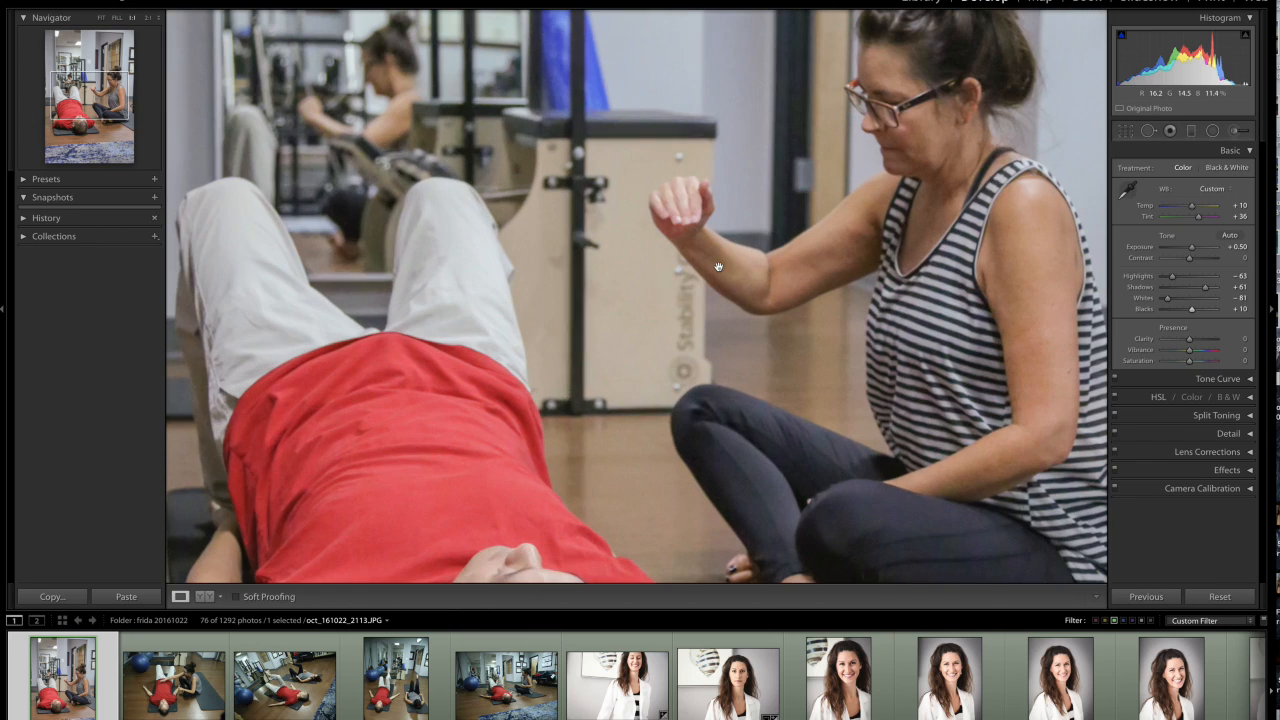
pyautogui.moveTo(907, 233); pyautogui.dragTo(816, 279)
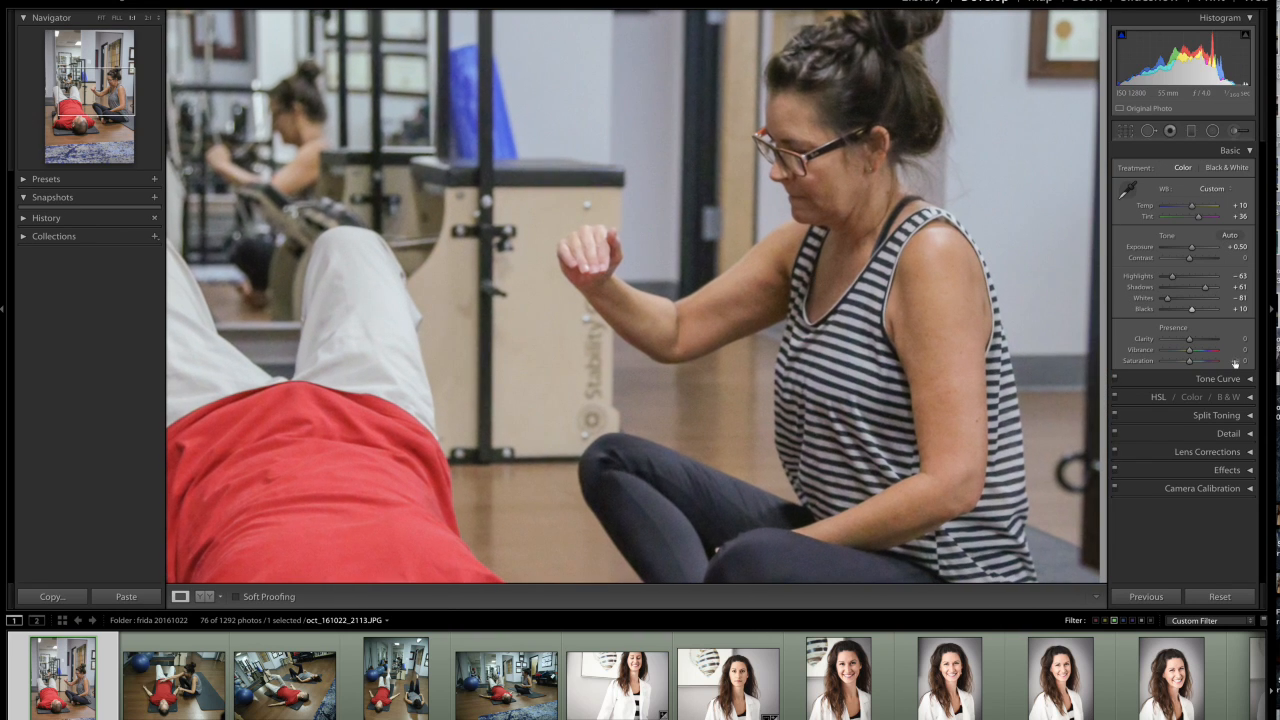
pyautogui.moveTo(1191, 343); pyautogui.dragTo(1200, 343)
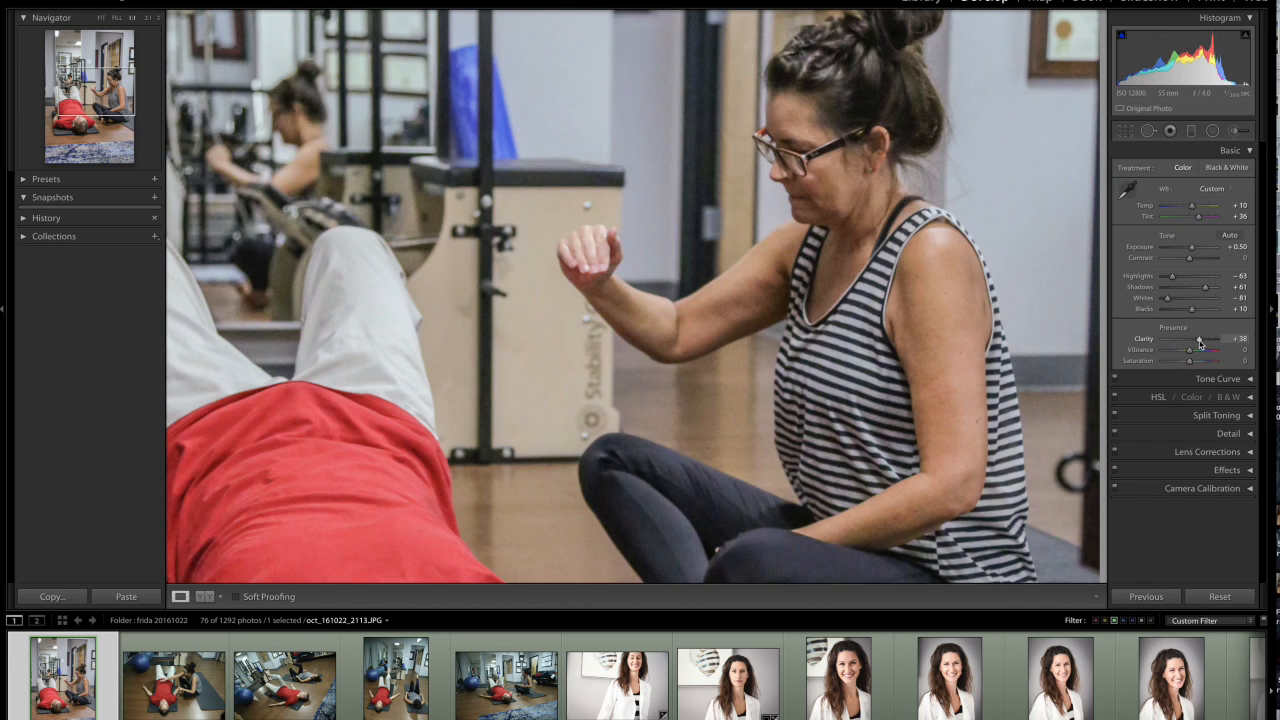
pyautogui.moveTo(1199, 344); pyautogui.dragTo(1197, 350)
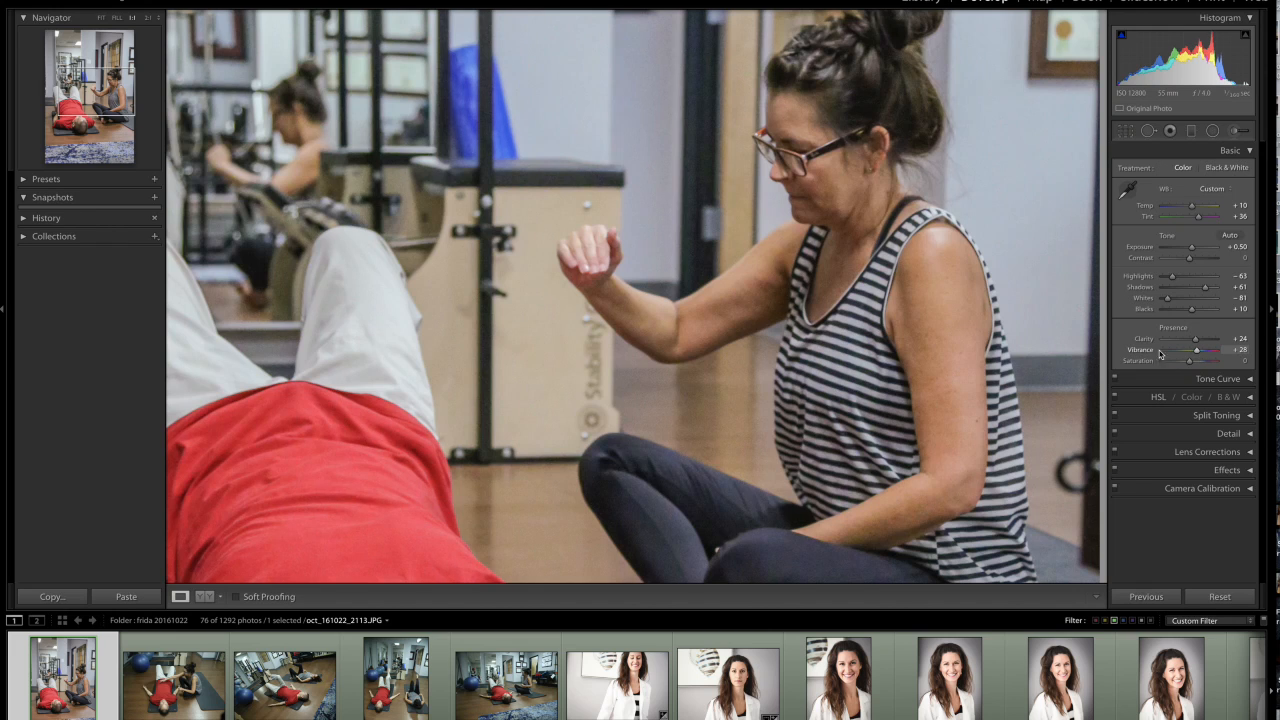
pyautogui.click(1006, 332)
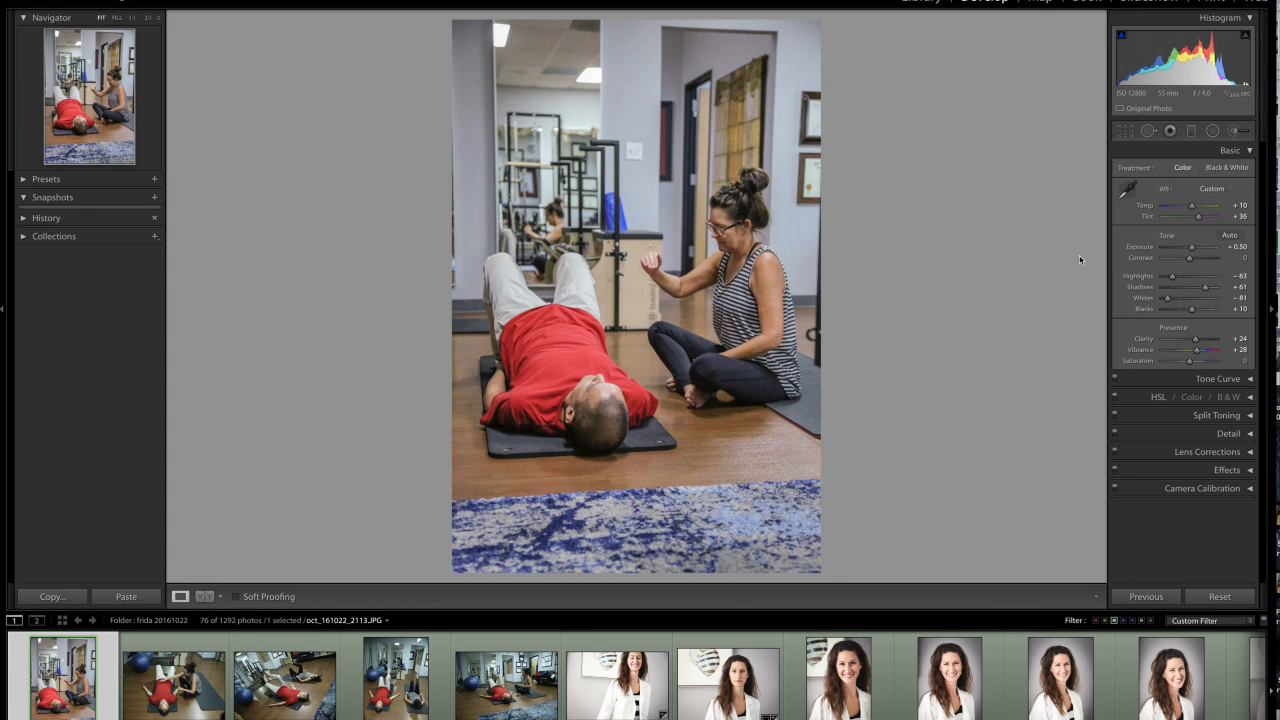
# - Shape the RGB tone curve into a gentle S with points near 69.8/73.3 % and 25.1/19.2 %, and lift the black point
pyautogui.click(1246, 151)
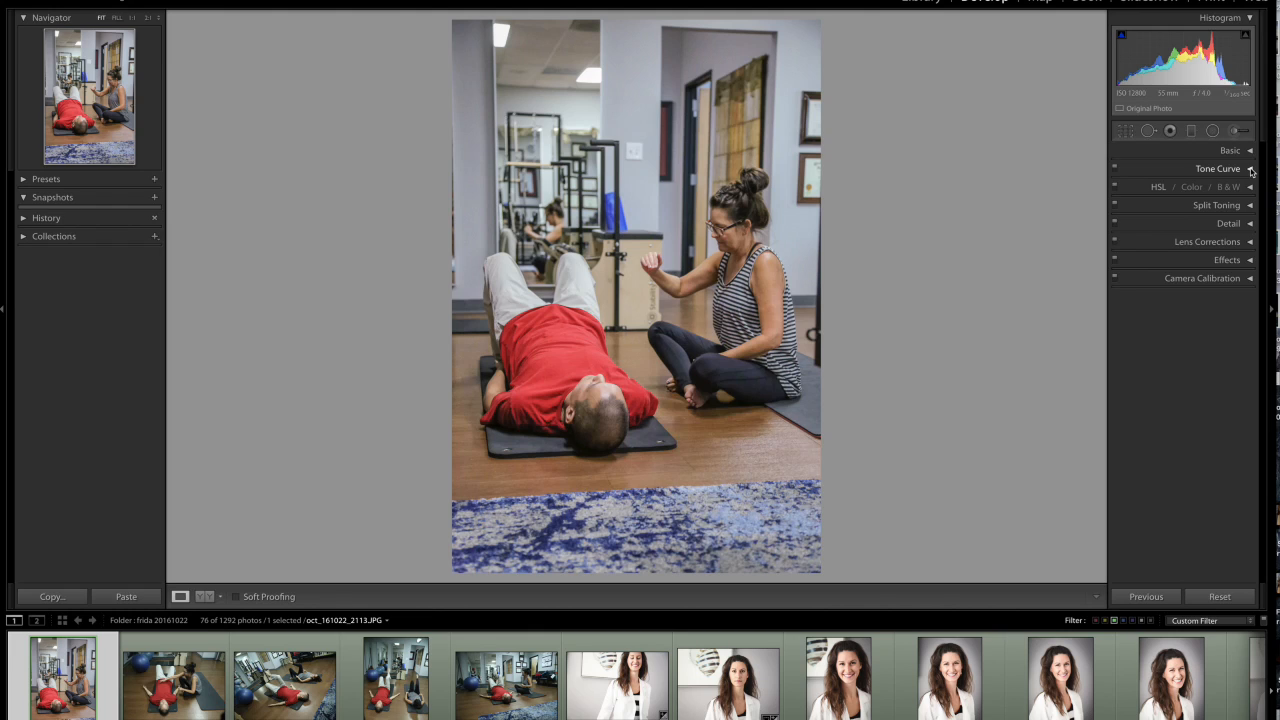
pyautogui.click(1250, 170)
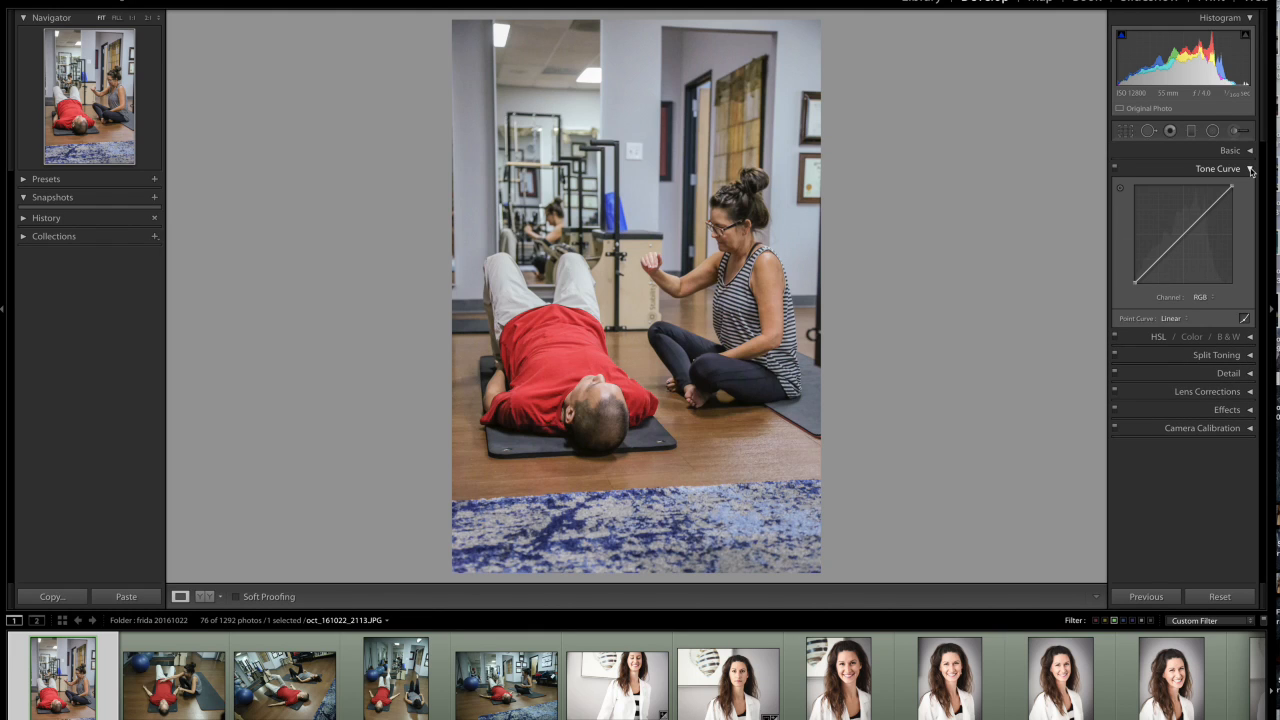
pyautogui.click(1204, 211)
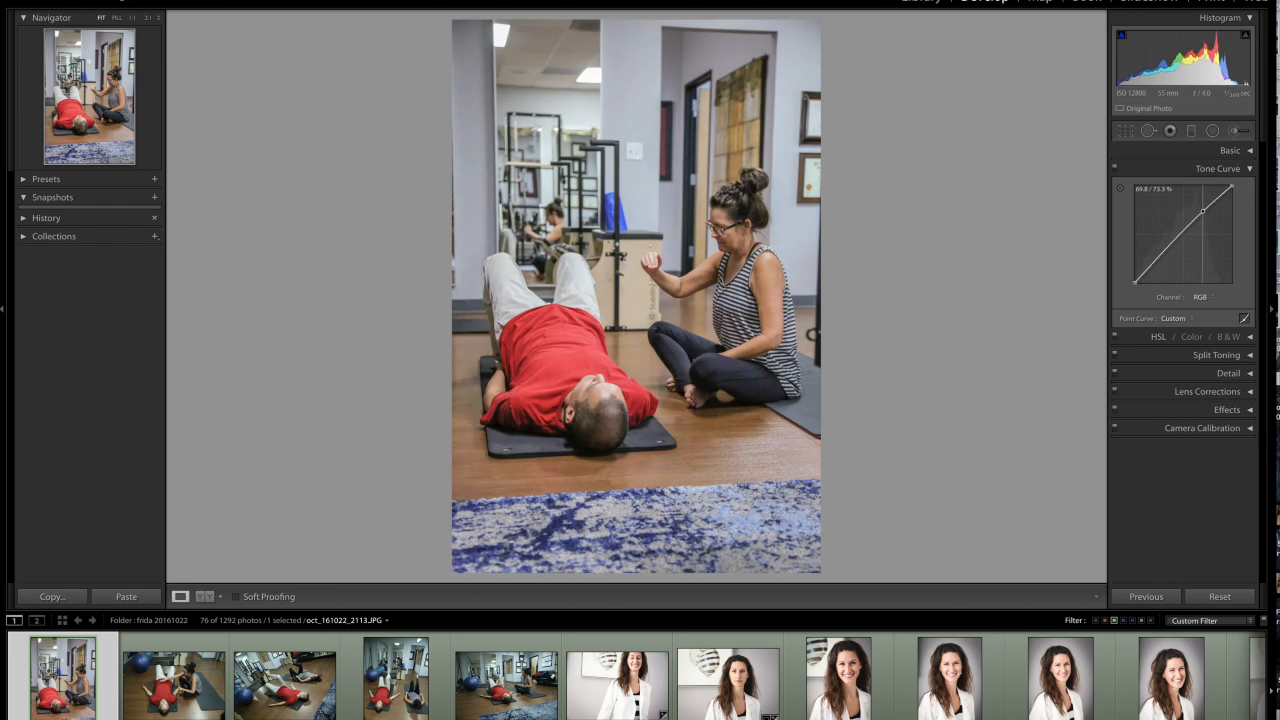
pyautogui.moveTo(1151, 268); pyautogui.dragTo(1159, 263)
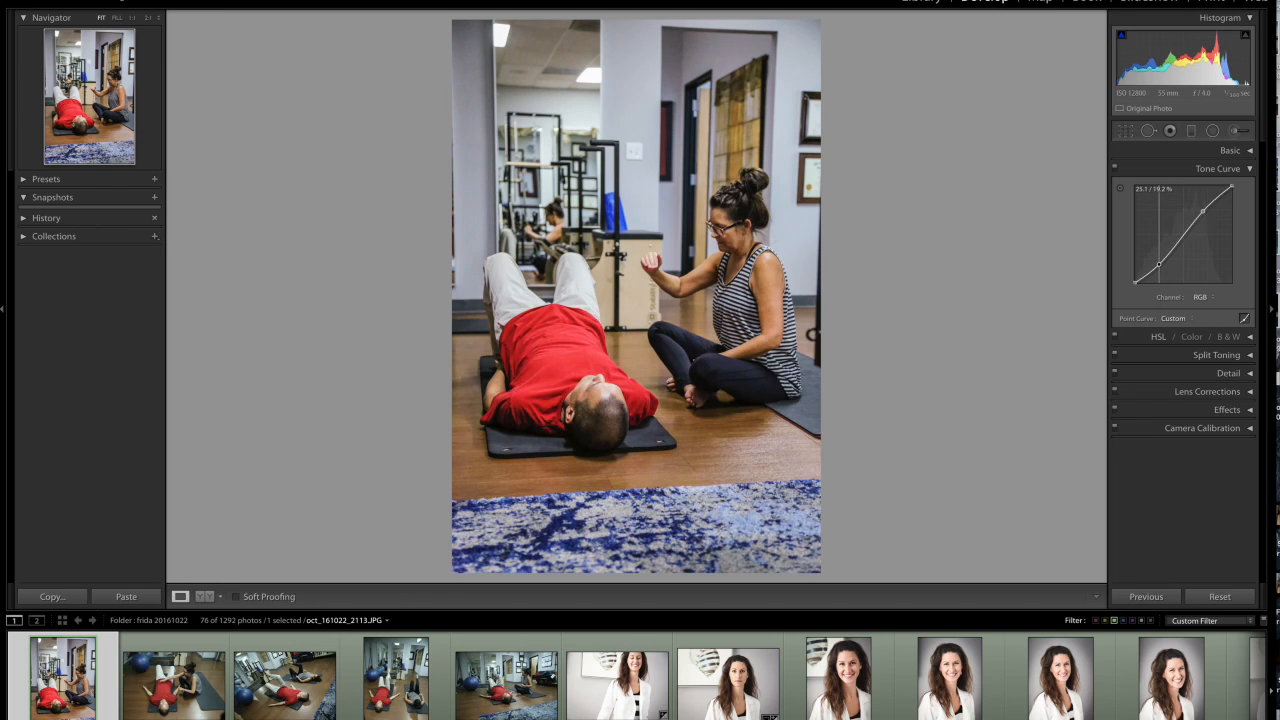
pyautogui.moveTo(1159, 264)
pyautogui.mouseDown()
pyautogui.moveTo(1134, 283)
pyautogui.moveTo(1128, 274)
pyautogui.moveTo(1140, 276)
pyautogui.mouseUp()
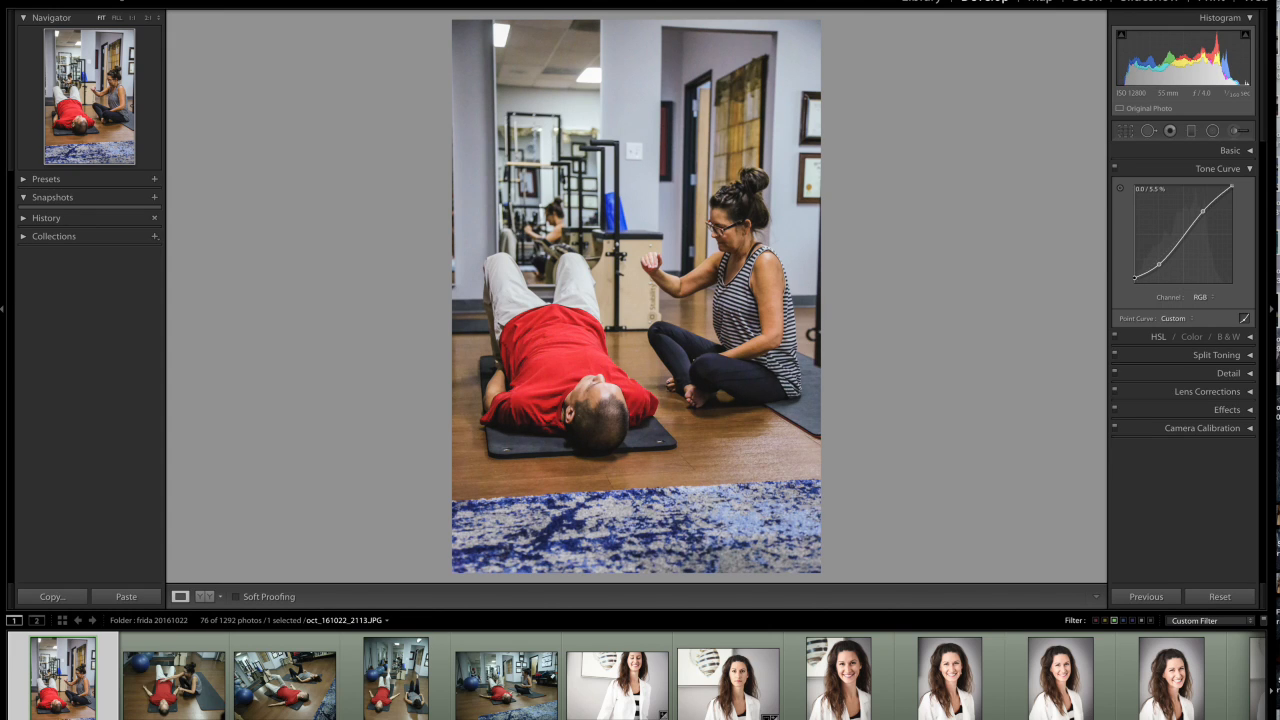
pyautogui.moveTo(1135, 277); pyautogui.dragTo(1131, 268)
pyautogui.click(1249, 169)
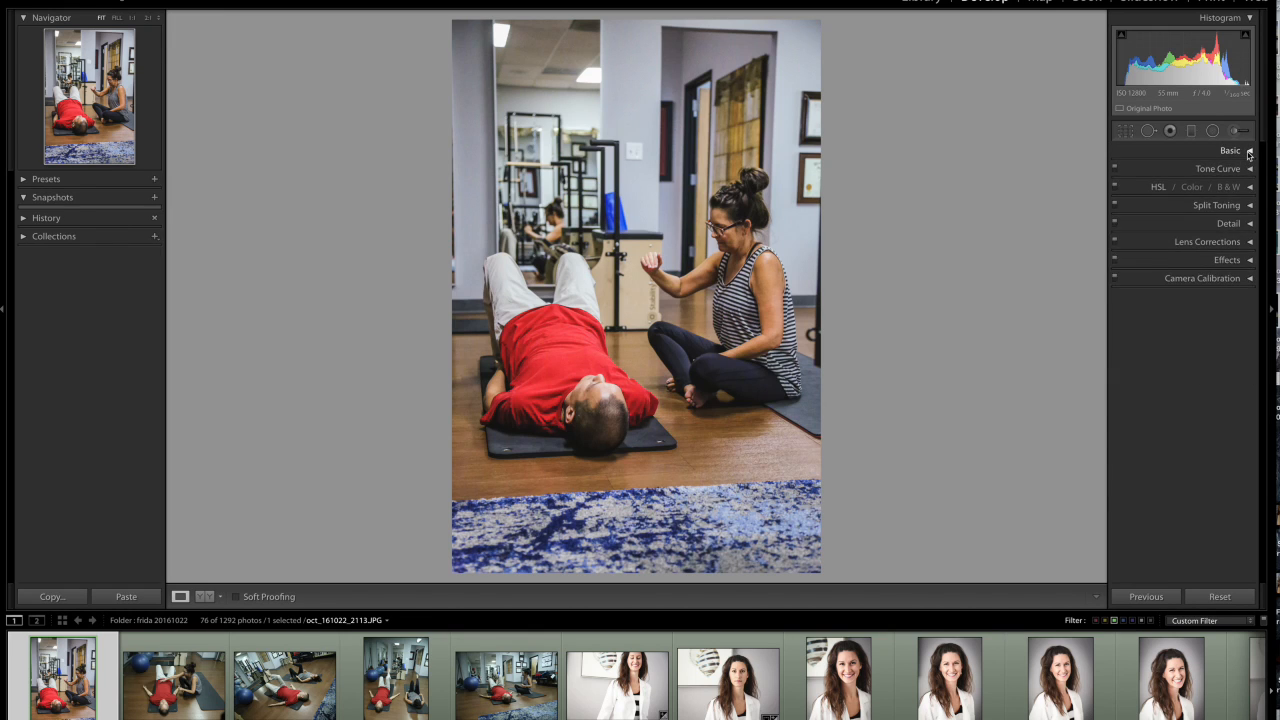
# - Raise Exposure to +0.75 and lower Saturation to -12 in the basic adjustments
pyautogui.click(1249, 150)
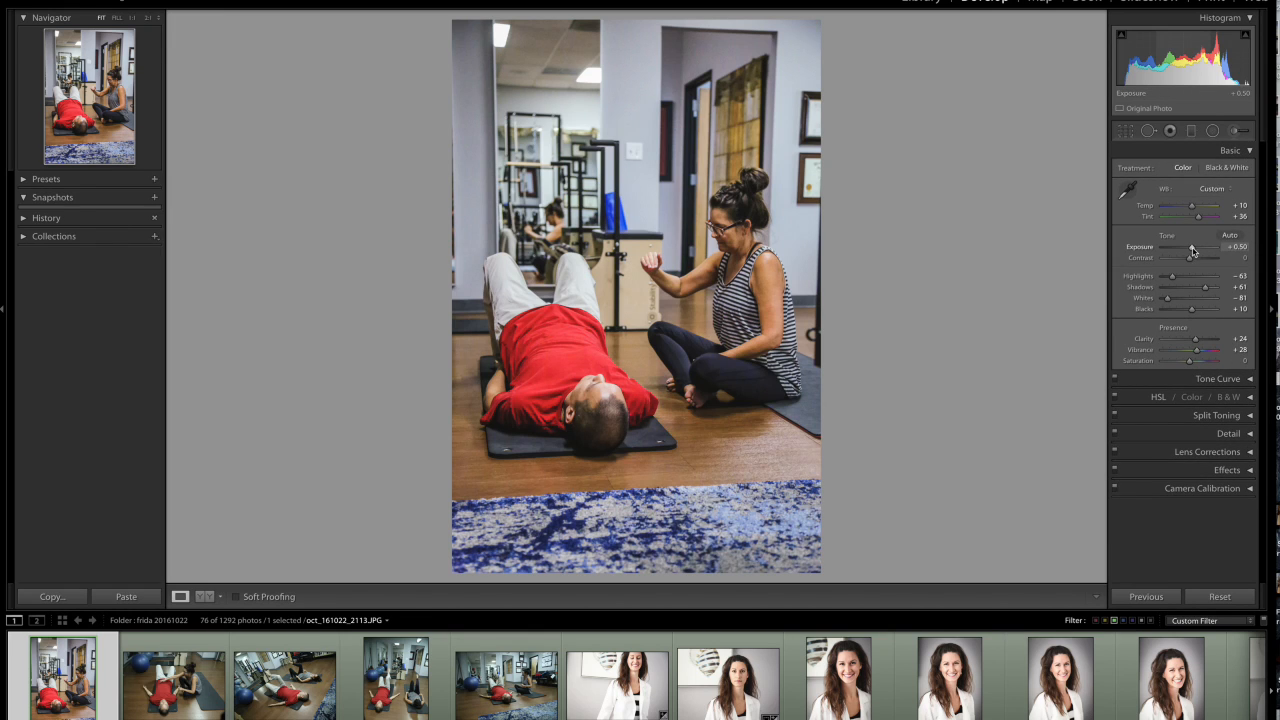
pyautogui.moveTo(1192, 250); pyautogui.dragTo(1194, 250)
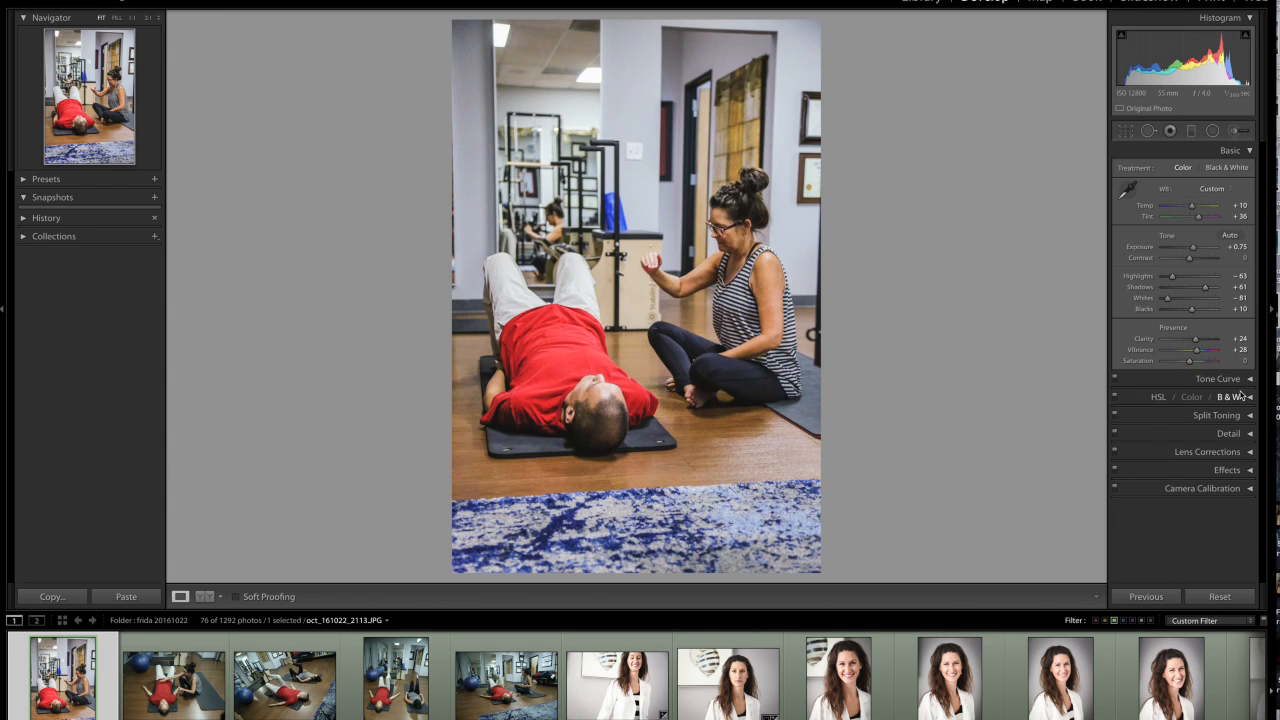
pyautogui.moveTo(1190, 362); pyautogui.dragTo(1181, 367)
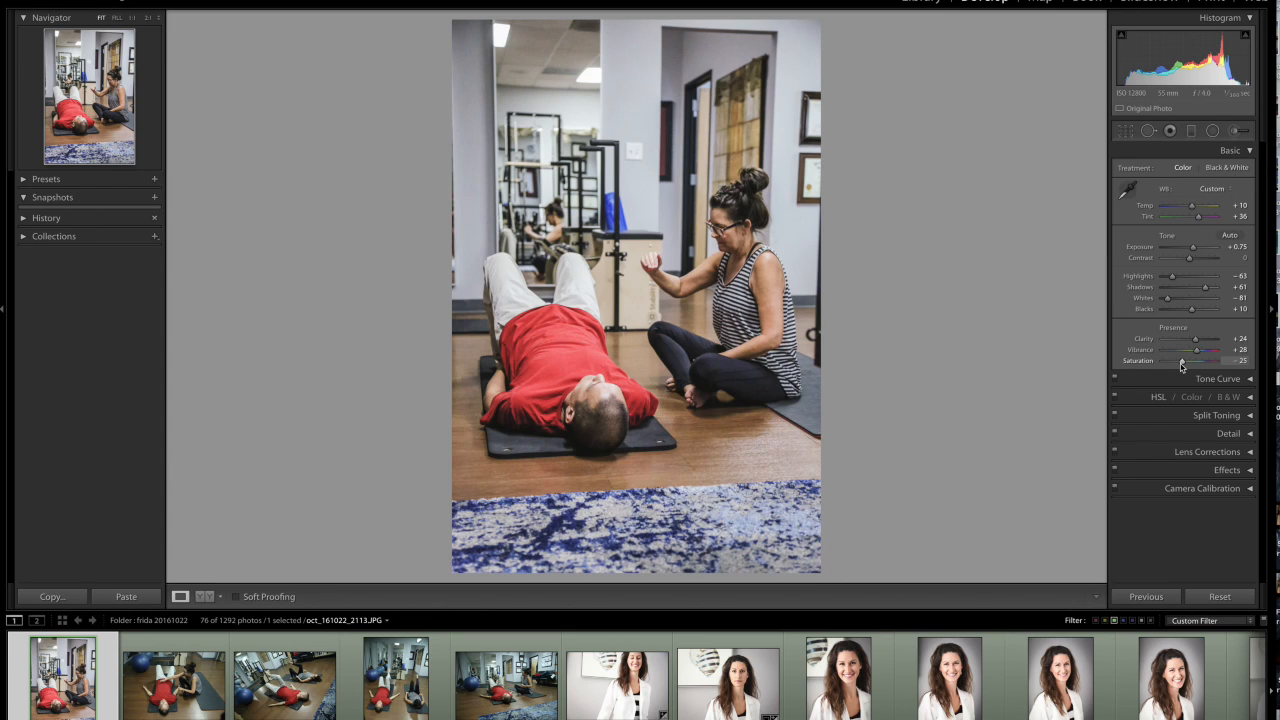
pyautogui.moveTo(1181, 366); pyautogui.dragTo(1185, 364)
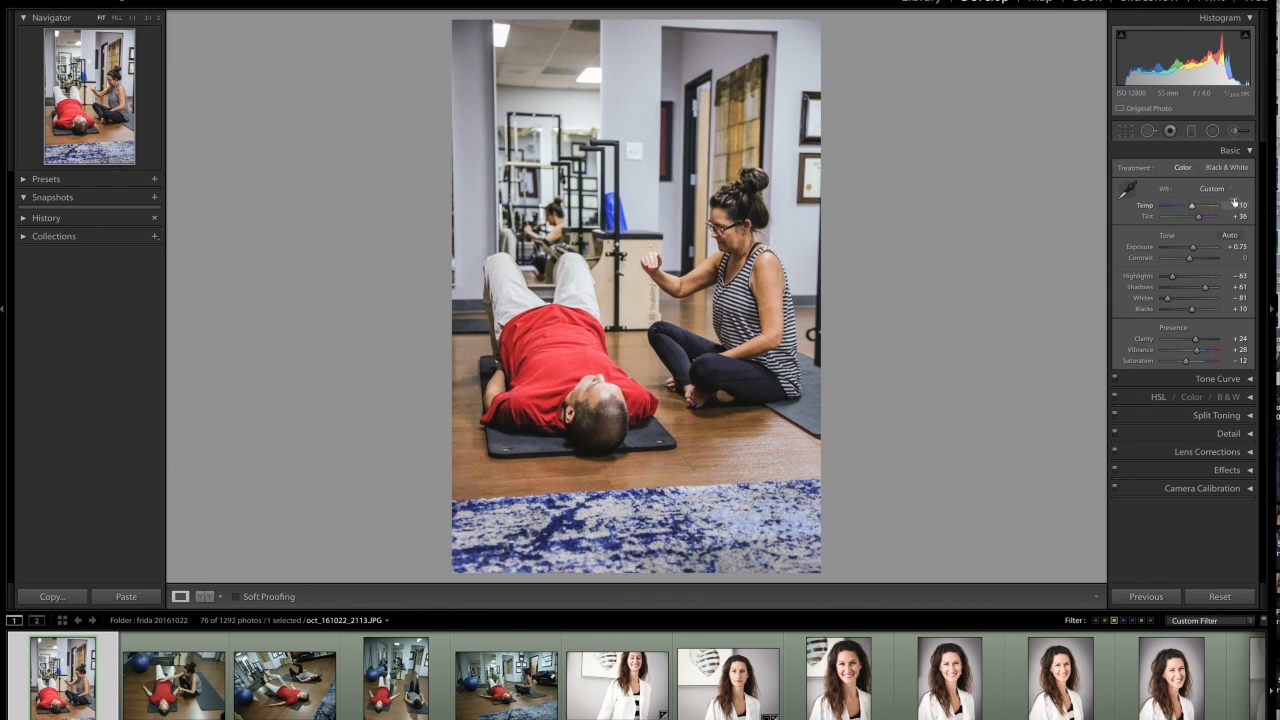
pyautogui.click(1250, 150)
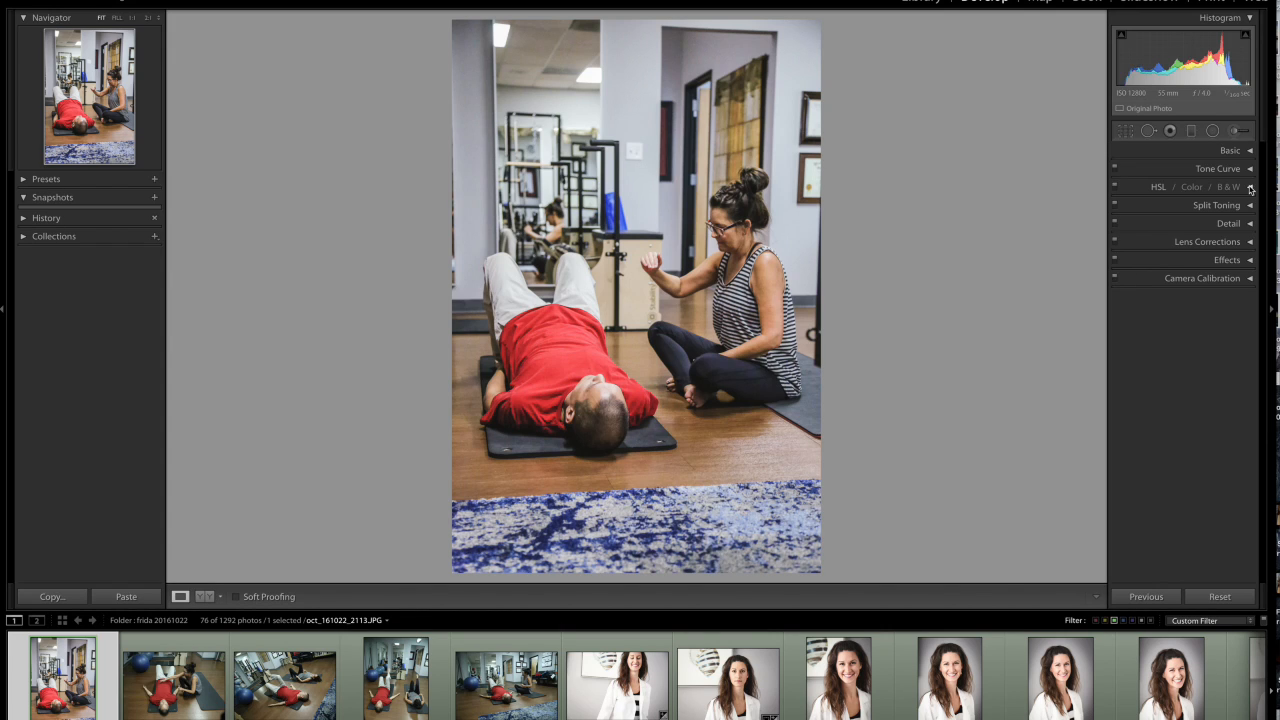
# - Set HSL luminance to Red -42, Aqua -75 and Blue -42, and try shifting the red hue
pyautogui.click(1250, 187)
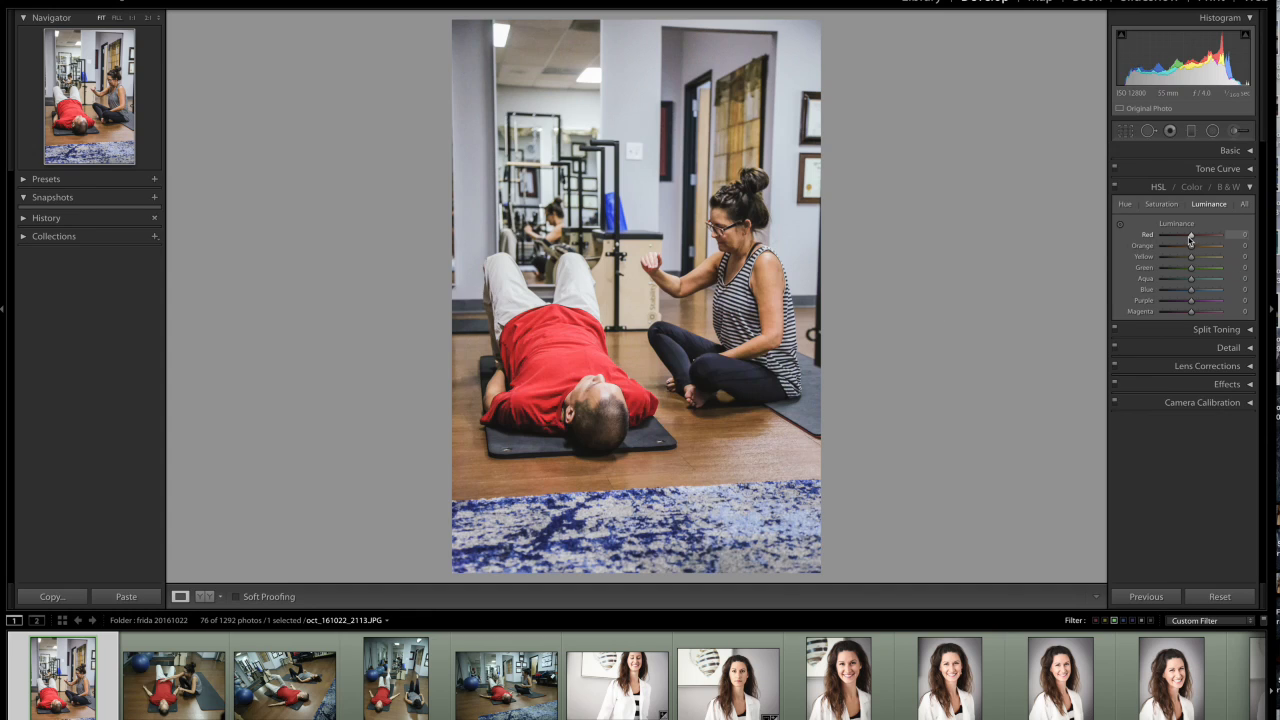
pyautogui.moveTo(1189, 240); pyautogui.dragTo(1178, 239)
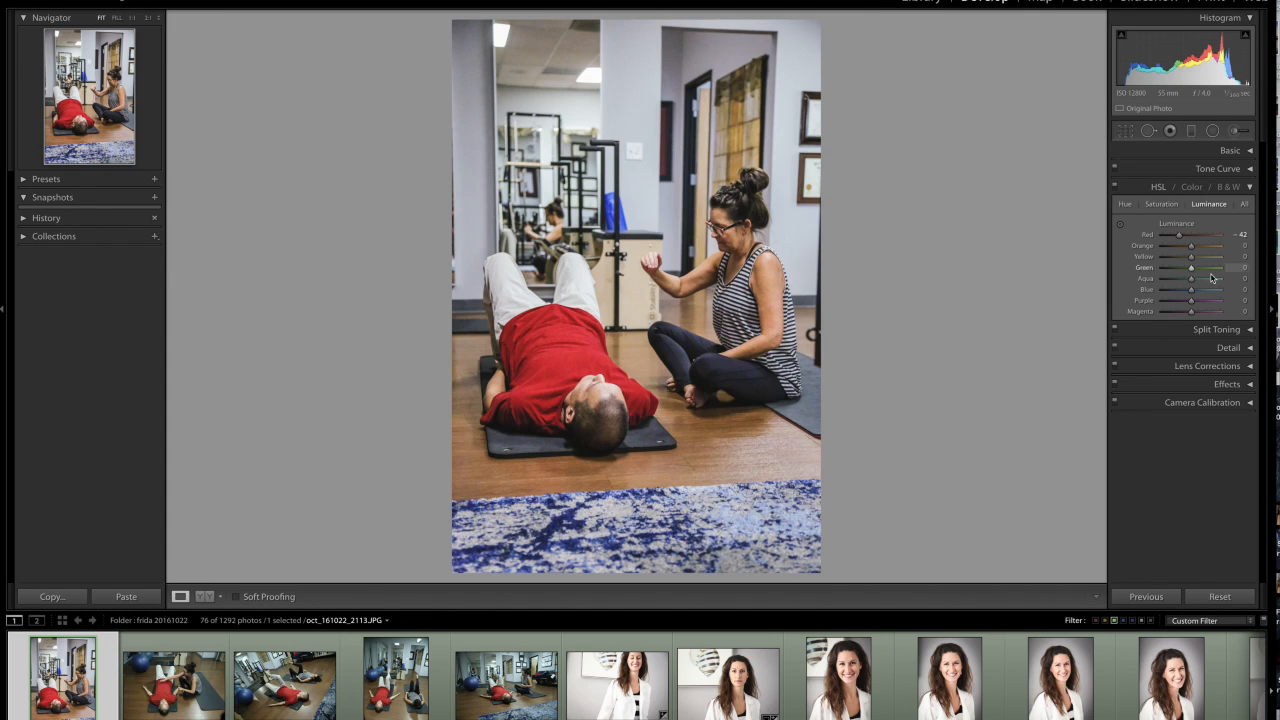
pyautogui.moveTo(1191, 285)
pyautogui.mouseDown()
pyautogui.moveTo(1170, 284)
pyautogui.moveTo(1179, 293)
pyautogui.mouseUp()
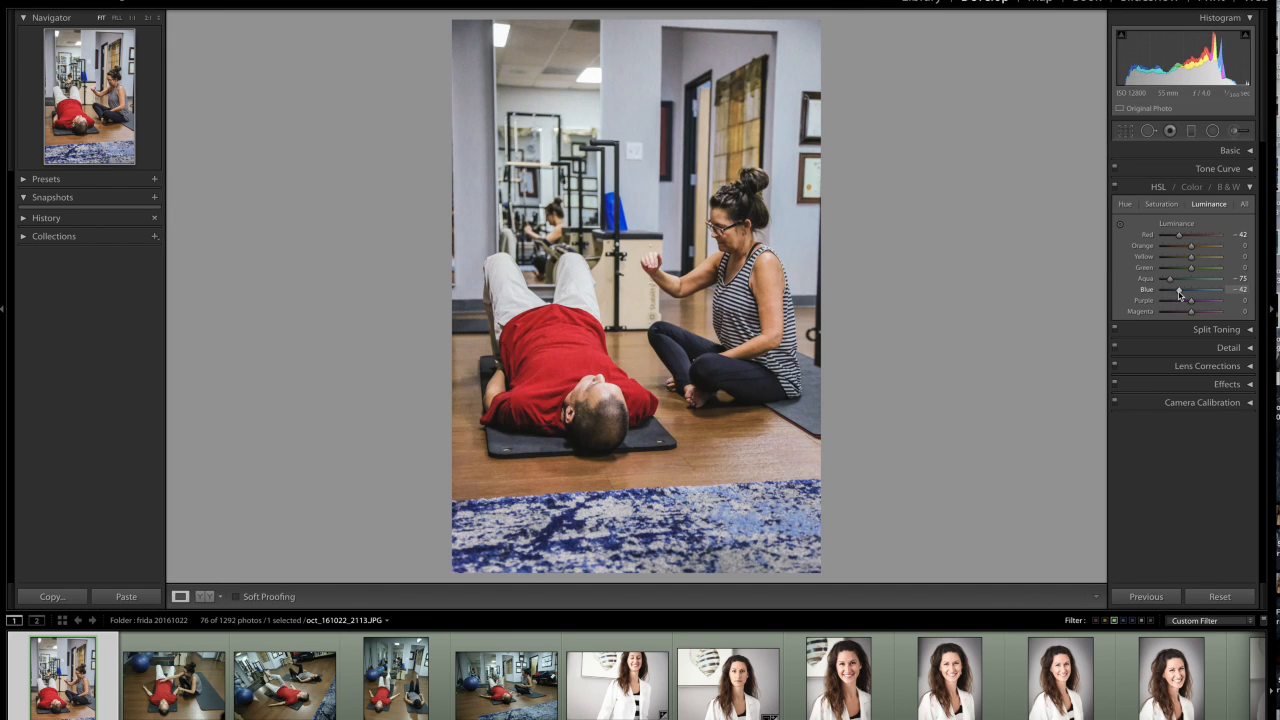
pyautogui.click(1126, 204)
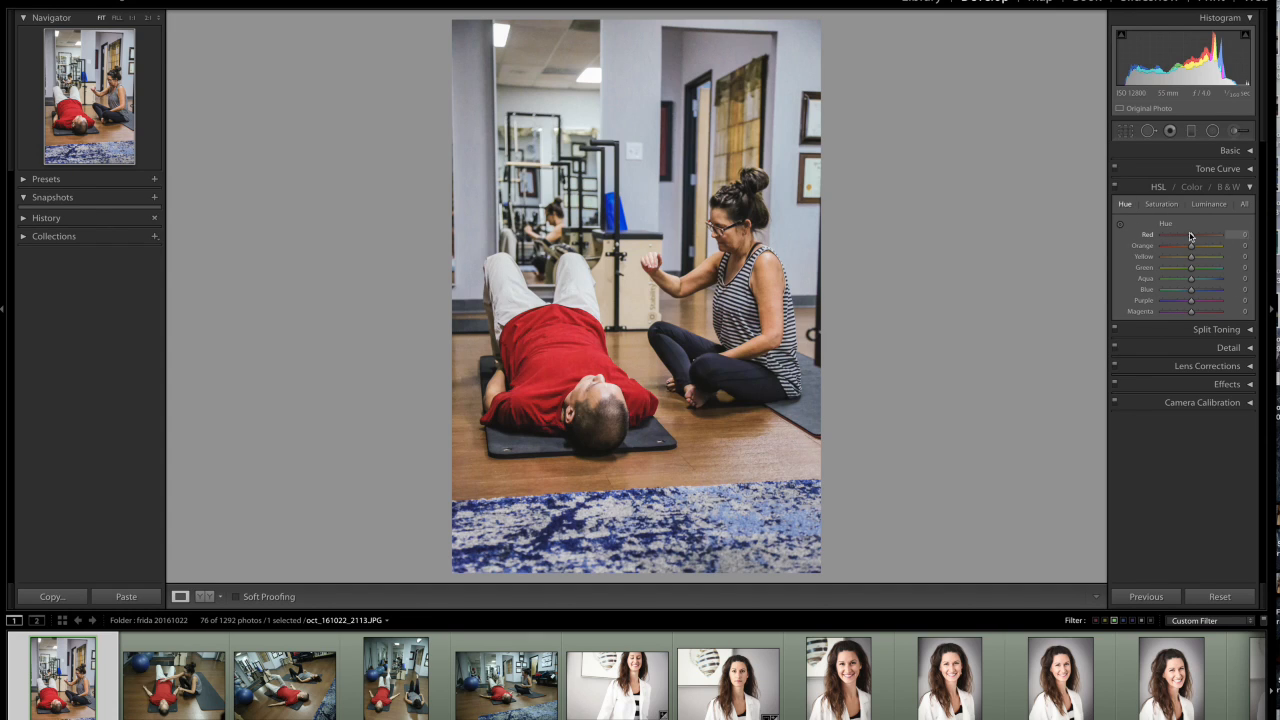
pyautogui.moveTo(1193, 235)
pyautogui.mouseDown()
pyautogui.moveTo(1211, 240)
pyautogui.moveTo(1190, 239)
pyautogui.mouseUp()
# - Set HSL saturation to -100 for Aqua, Blue and Purple, and to -33 for Red
pyautogui.click(1161, 203)
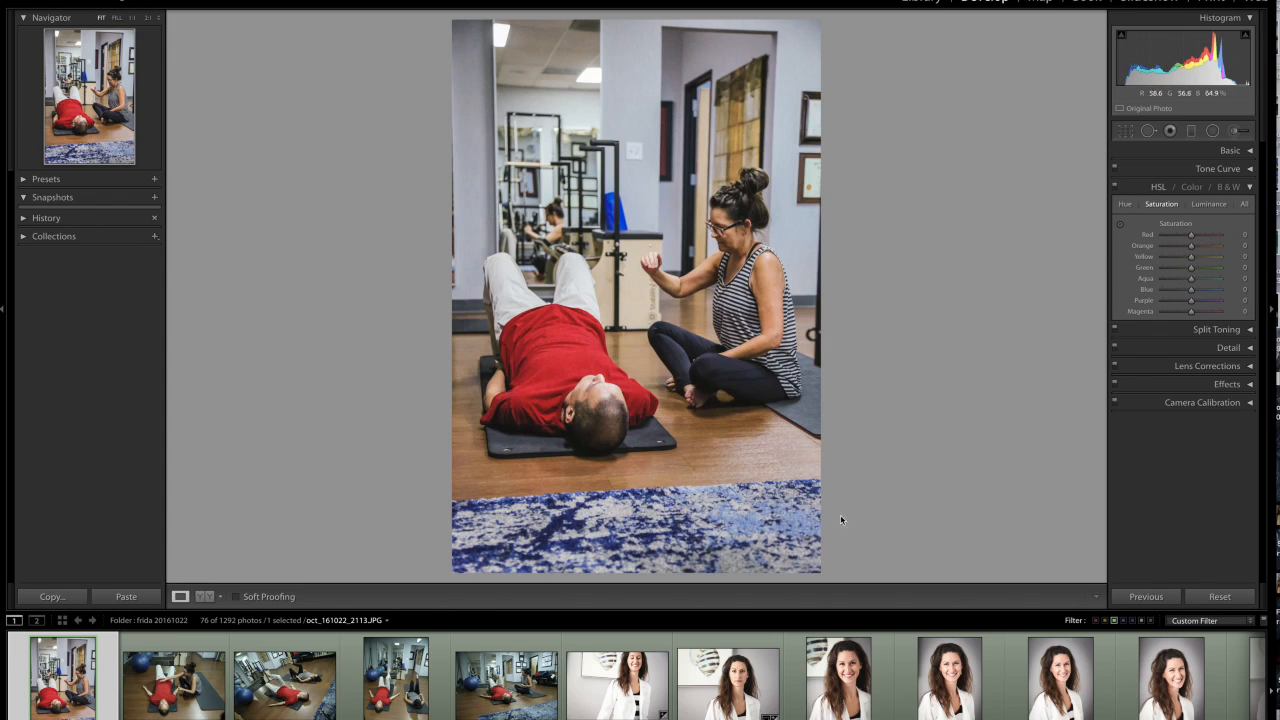
pyautogui.moveTo(1191, 279); pyautogui.dragTo(1128, 296)
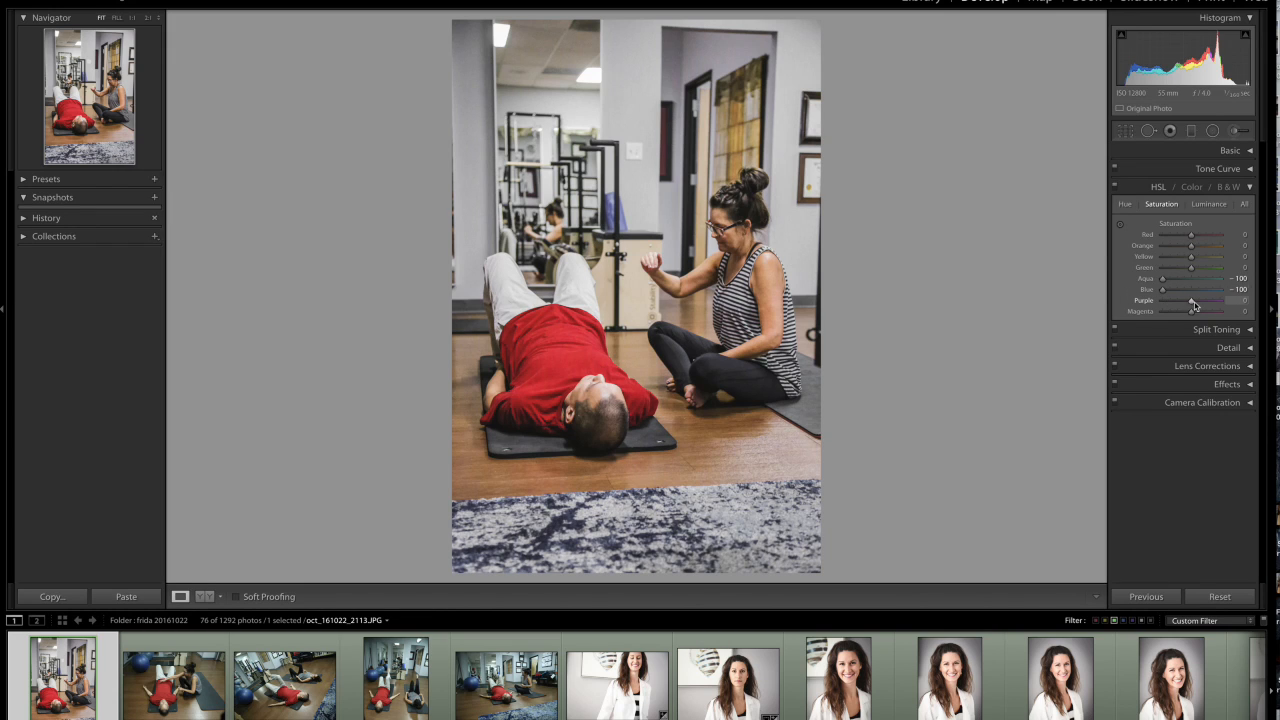
pyautogui.moveTo(1193, 304); pyautogui.dragTo(1141, 304)
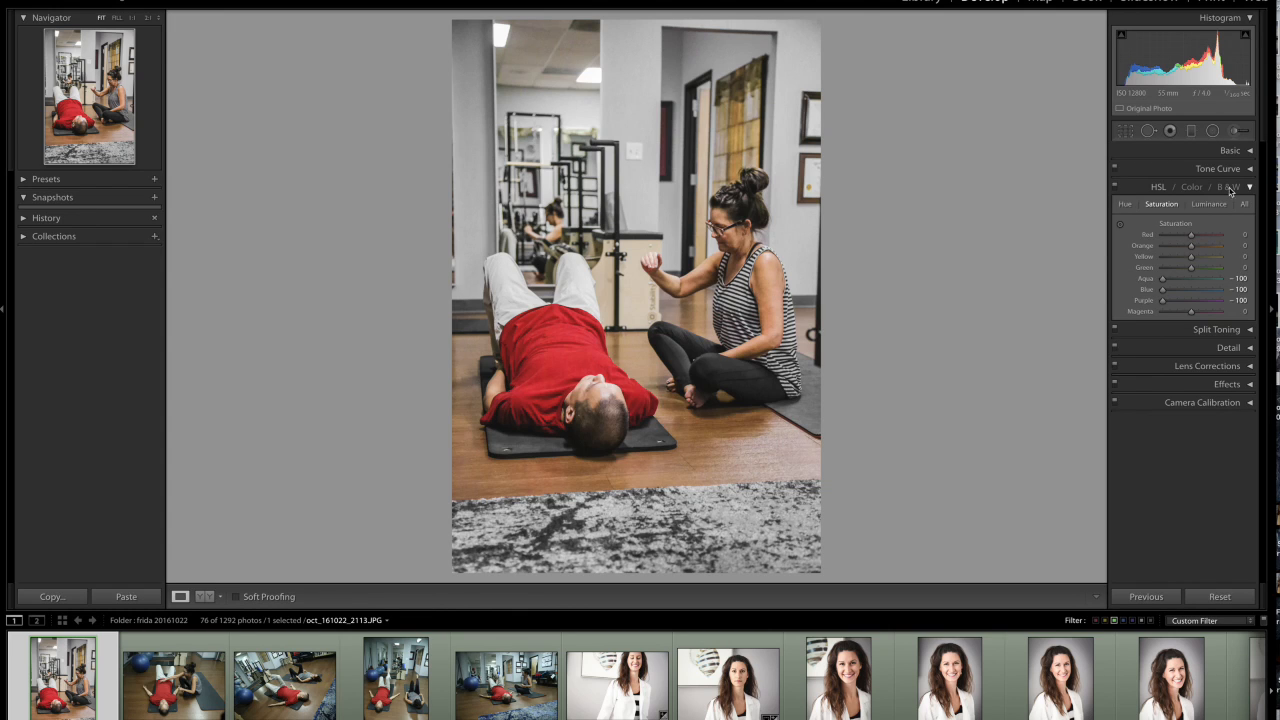
pyautogui.moveTo(1191, 236)
pyautogui.mouseDown()
pyautogui.moveTo(1220, 238)
pyautogui.moveTo(1160, 240)
pyautogui.moveTo(1182, 247)
pyautogui.mouseUp()
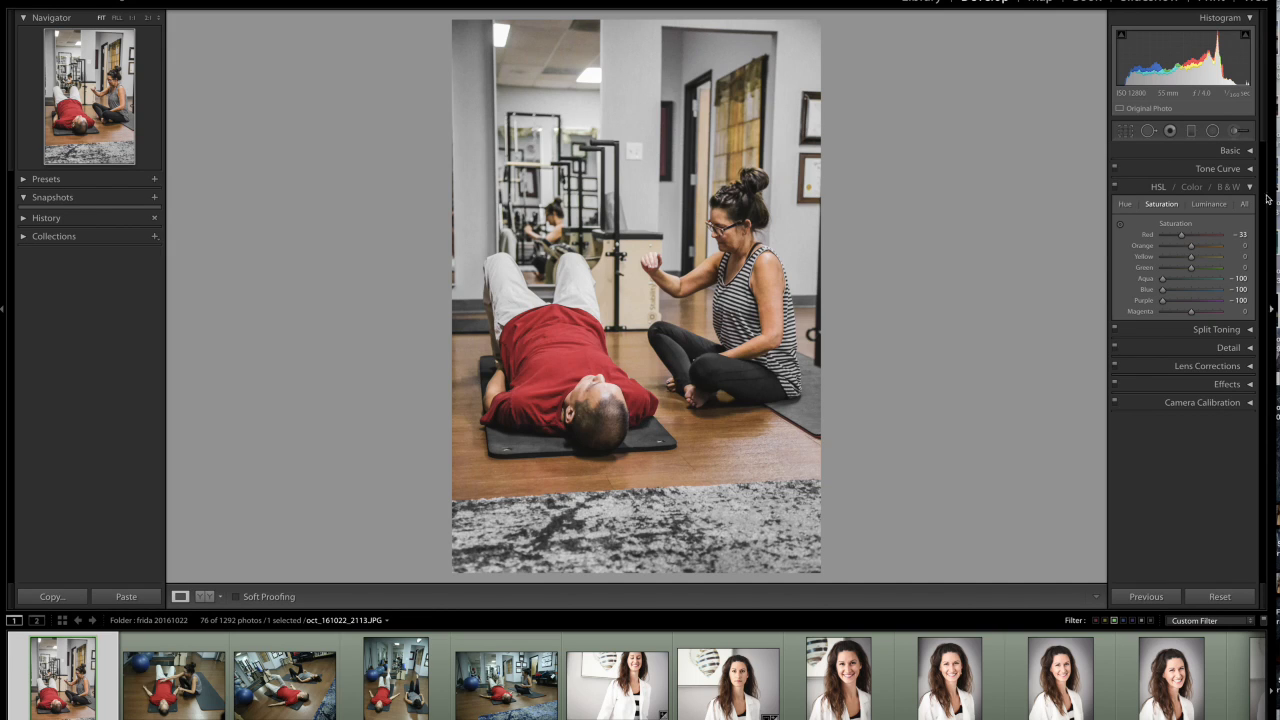
pyautogui.click(1212, 186)
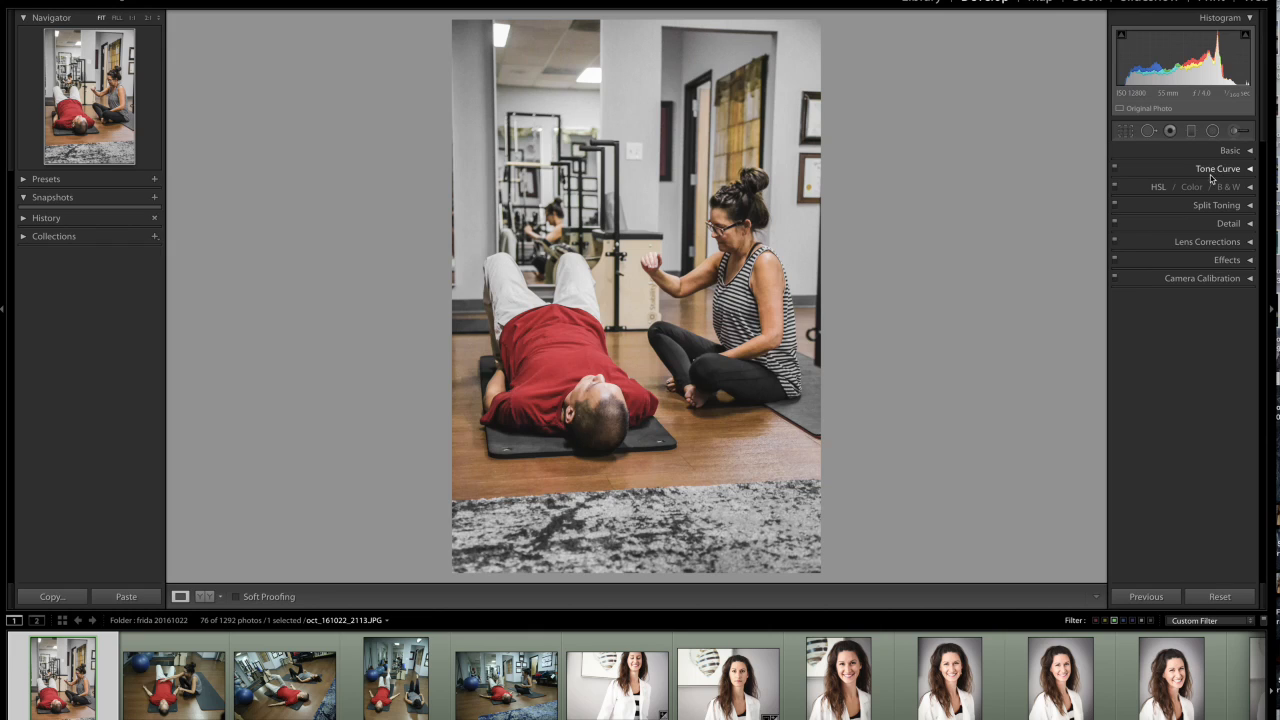
# - Set the sharpening Amount to 78, checking the effect on the woman up close
pyautogui.click(1249, 223)
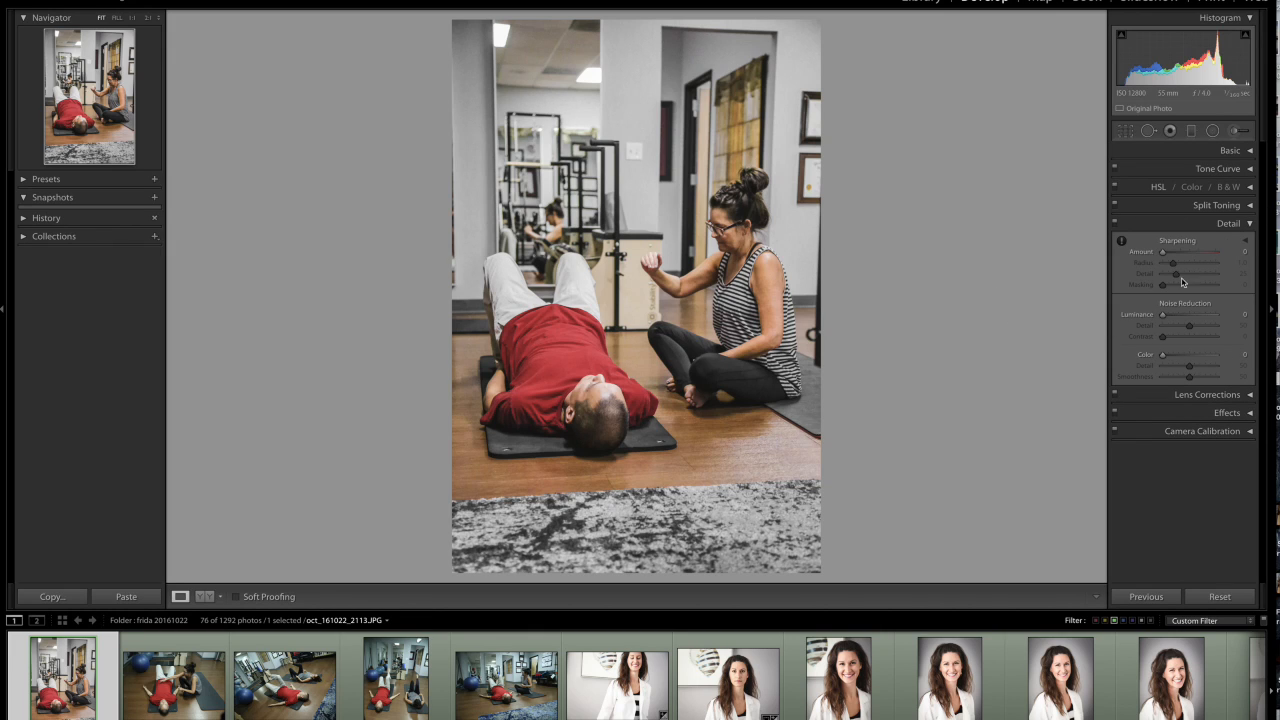
pyautogui.moveTo(1162, 252); pyautogui.dragTo(1176, 258)
pyautogui.click(728, 273)
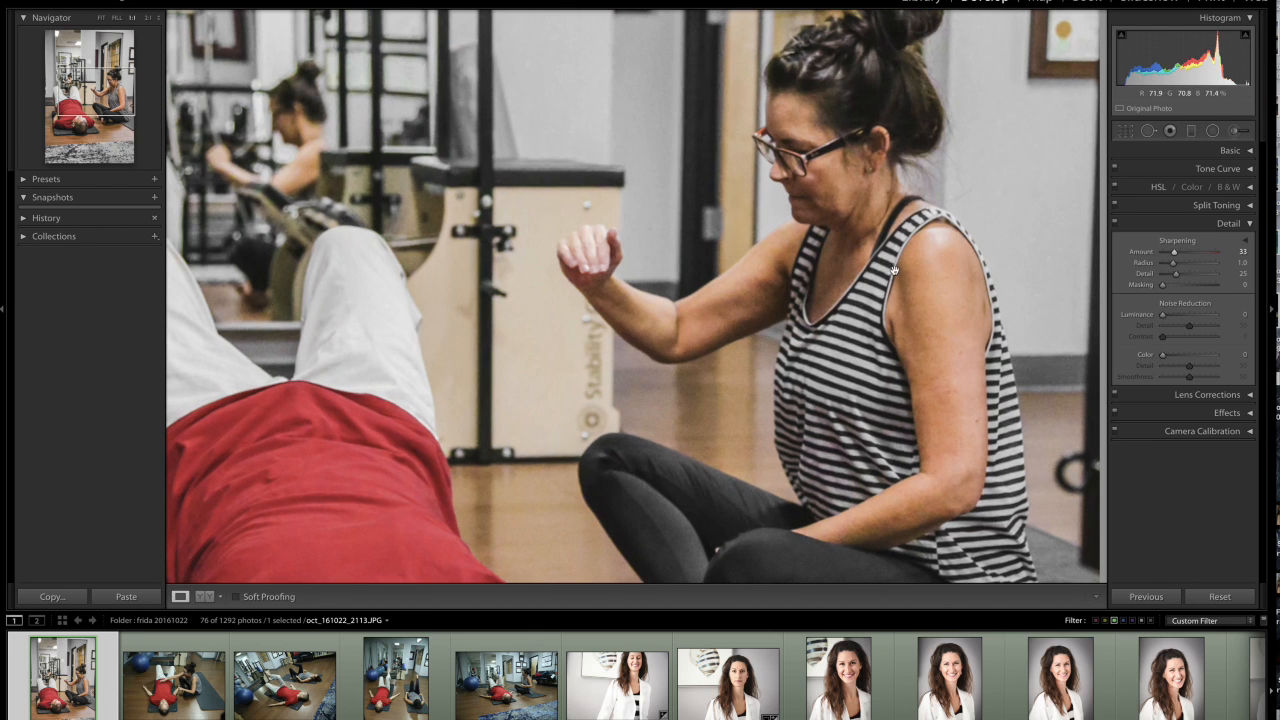
pyautogui.moveTo(1175, 253)
pyautogui.mouseDown()
pyautogui.moveTo(1206, 258)
pyautogui.moveTo(1191, 257)
pyautogui.mouseUp()
# - Compare the zoomed-in photo with the detail adjustments switched off and on
pyautogui.click(1250, 224)
pyautogui.click(1250, 224)
pyautogui.click(1114, 224)
pyautogui.click(1114, 222)
pyautogui.scroll(1, 1155, 390)
pyautogui.scroll(-1, 1153, 396)
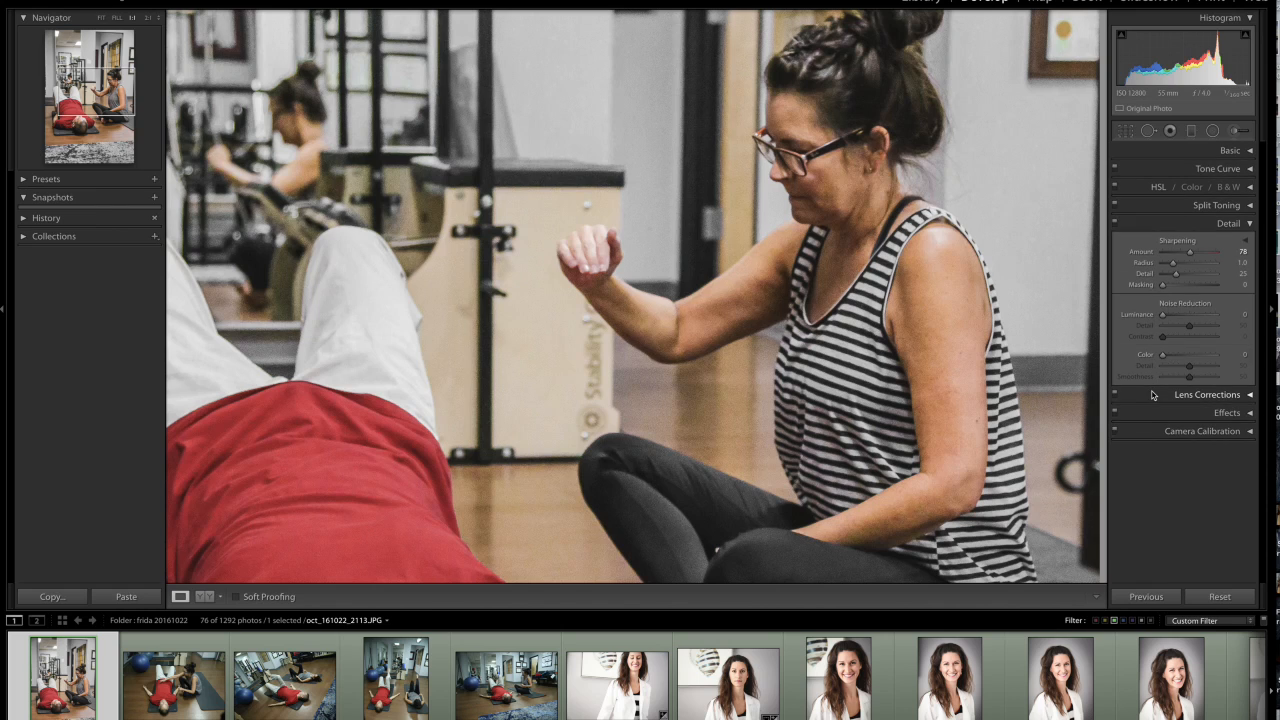
pyautogui.click(1249, 223)
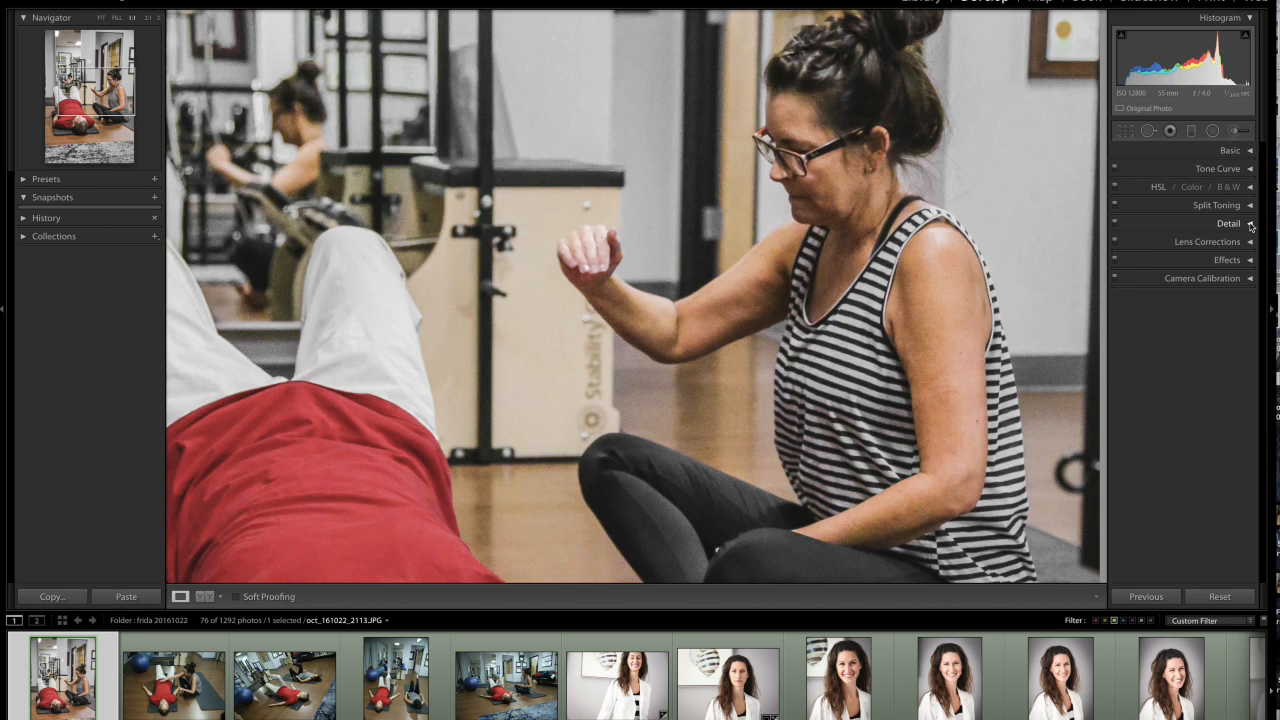
pyautogui.click(1250, 225)
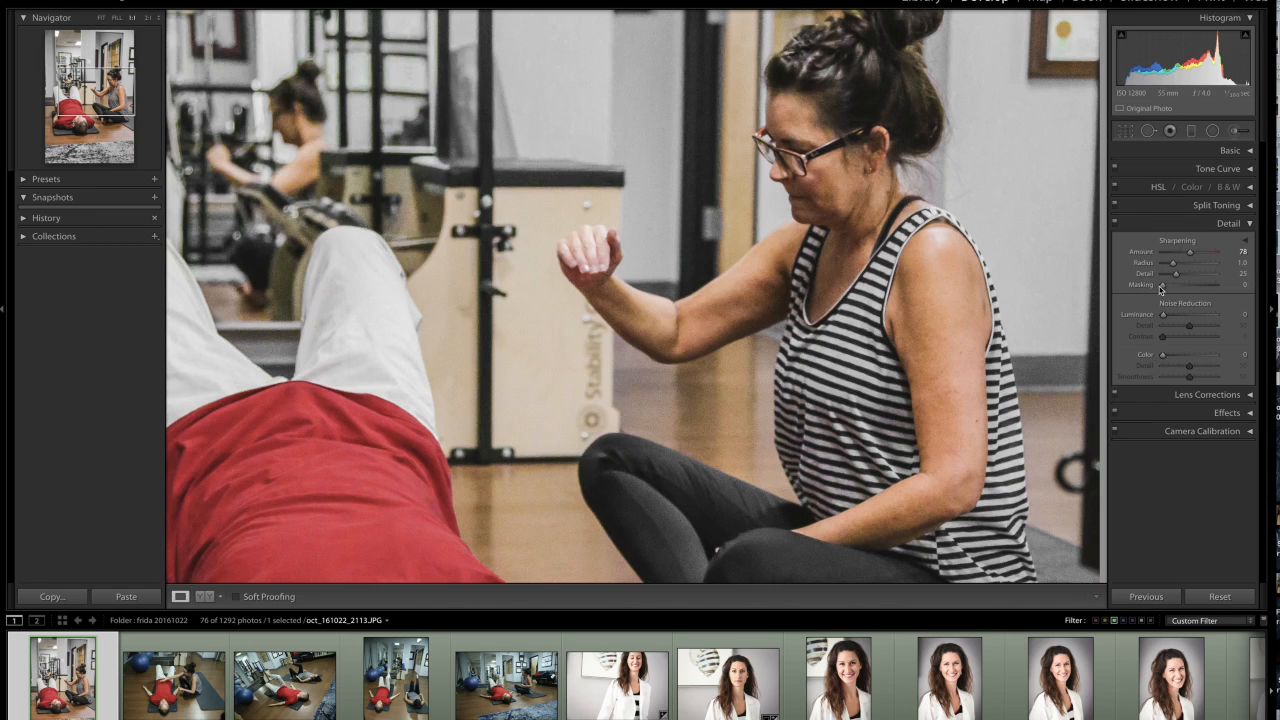
# - Set Luminance noise reduction to 37 and decline building a Smart Preview
pyautogui.moveTo(1163, 316)
pyautogui.mouseDown()
pyautogui.moveTo(1205, 318)
pyautogui.moveTo(1184, 321)
pyautogui.mouseUp()
pyautogui.click(1121, 110)
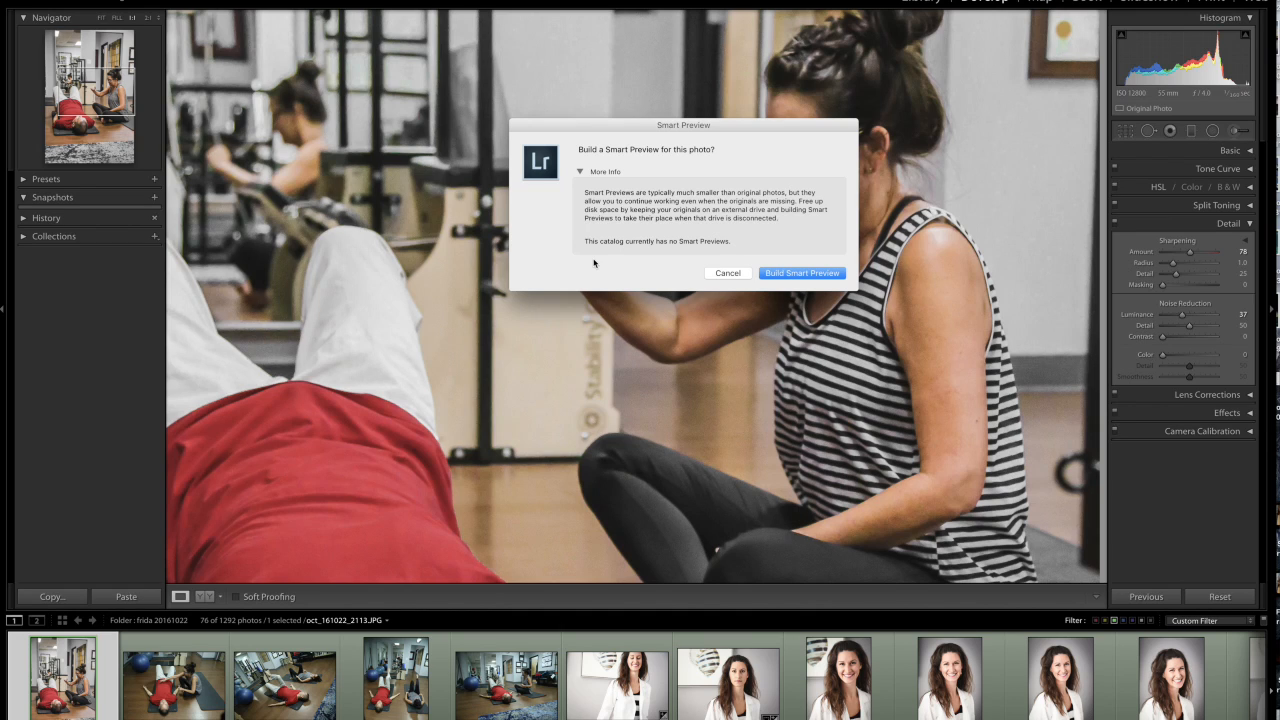
pyautogui.click(724, 273)
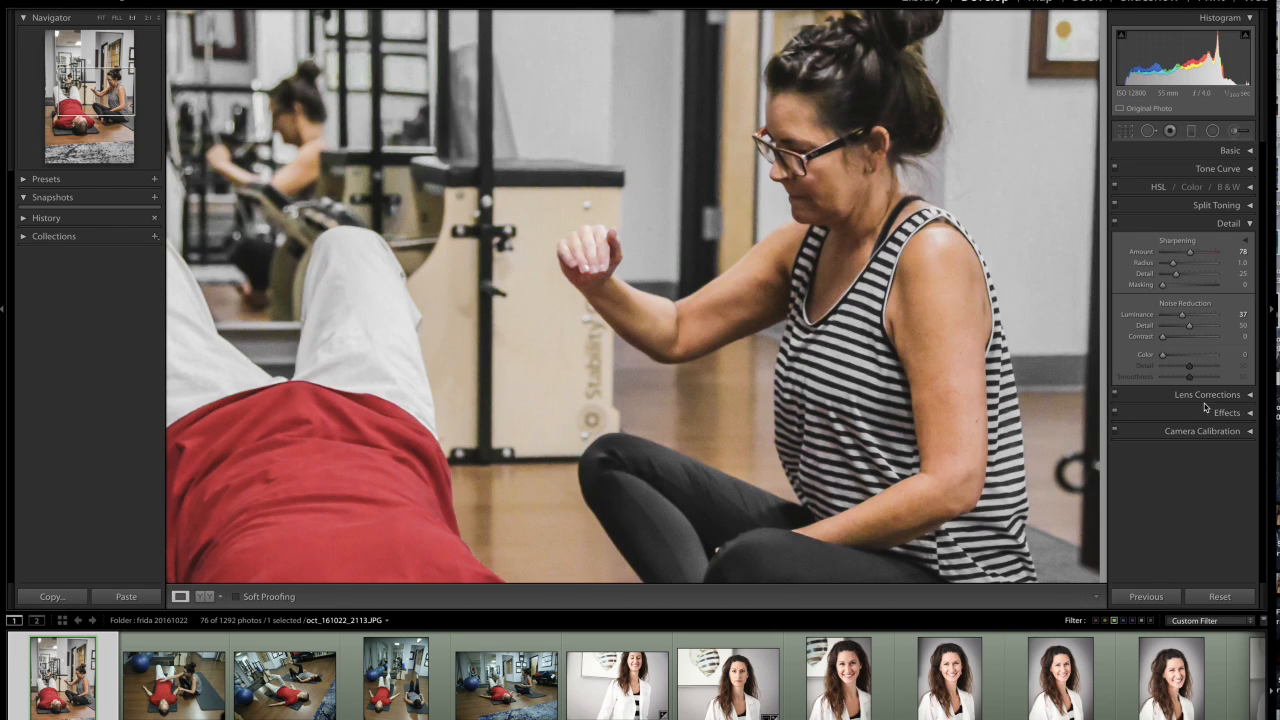
# - Show the small detail preview and centre it on the woman's face and glasses
pyautogui.scroll(-1, 1170, 372)
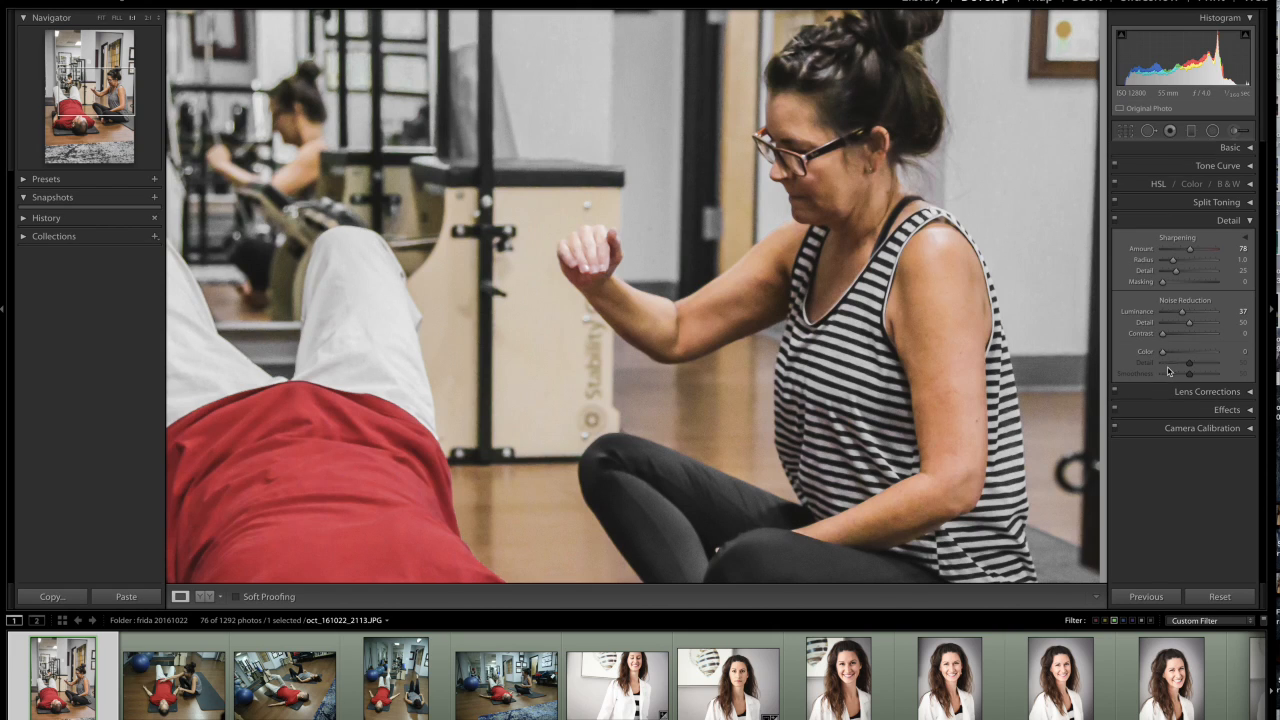
pyautogui.click(1245, 239)
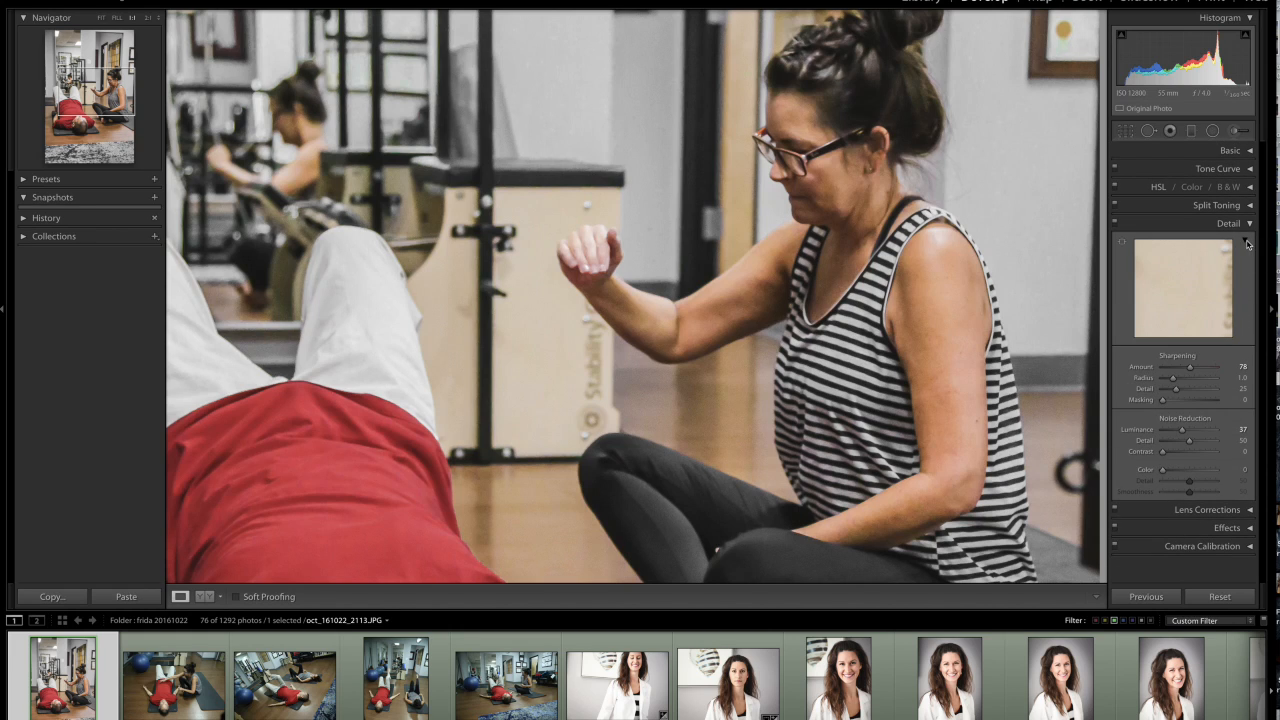
pyautogui.moveTo(1203, 278); pyautogui.dragTo(1182, 285)
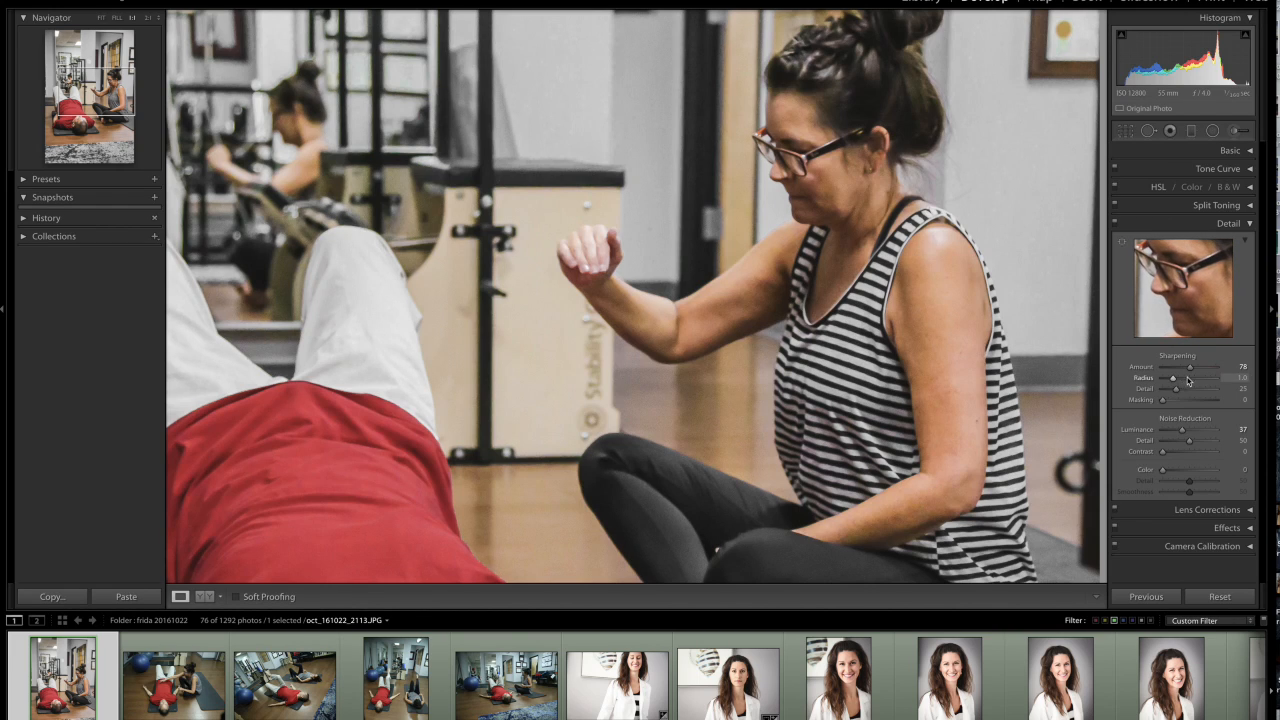
# - Reset both the sharpening Amount and the Luminance noise reduction to 0
pyautogui.moveTo(1191, 371)
pyautogui.mouseDown()
pyautogui.moveTo(1161, 375)
pyautogui.moveTo(1180, 373)
pyautogui.mouseUp()
pyautogui.click(1241, 368)
pyautogui.write('0')
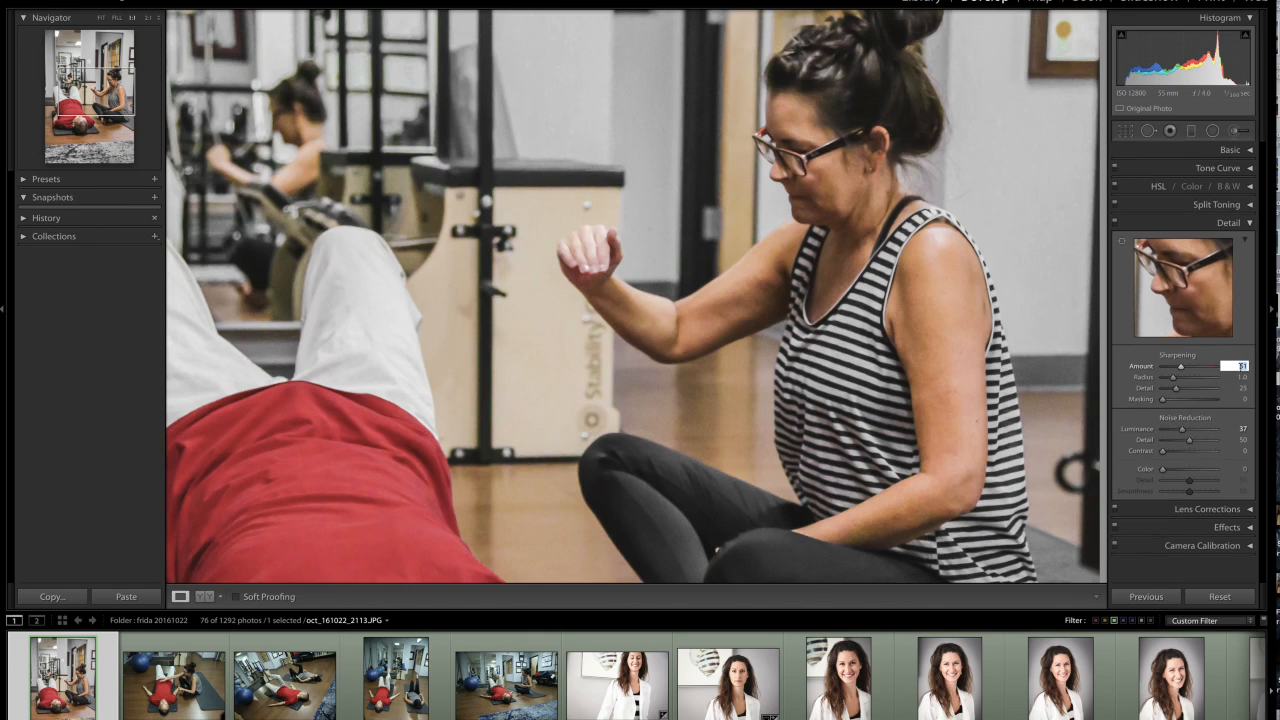
pyautogui.click(1241, 429)
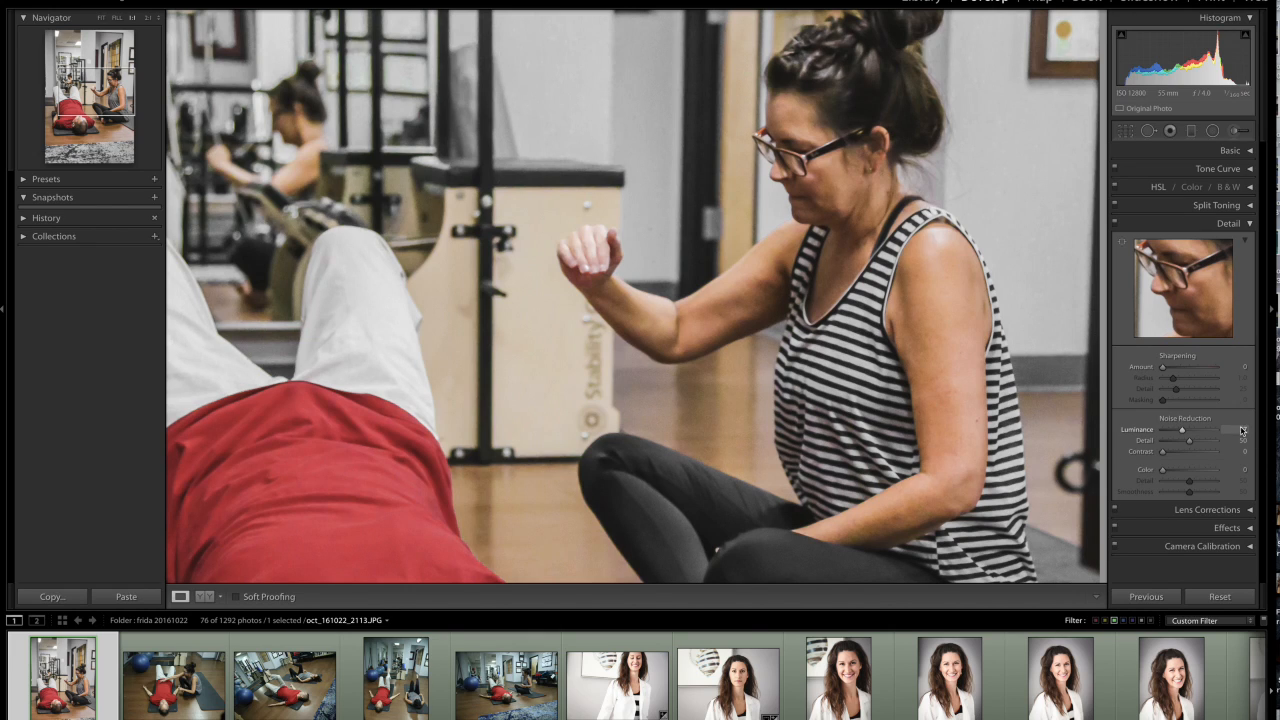
pyautogui.write('0')
# - Set sharpening Amount to 67, Luminance noise reduction to 22 and sharpening Masking to 53, viewing the edge mask
pyautogui.moveTo(1163, 368); pyautogui.dragTo(1187, 372)
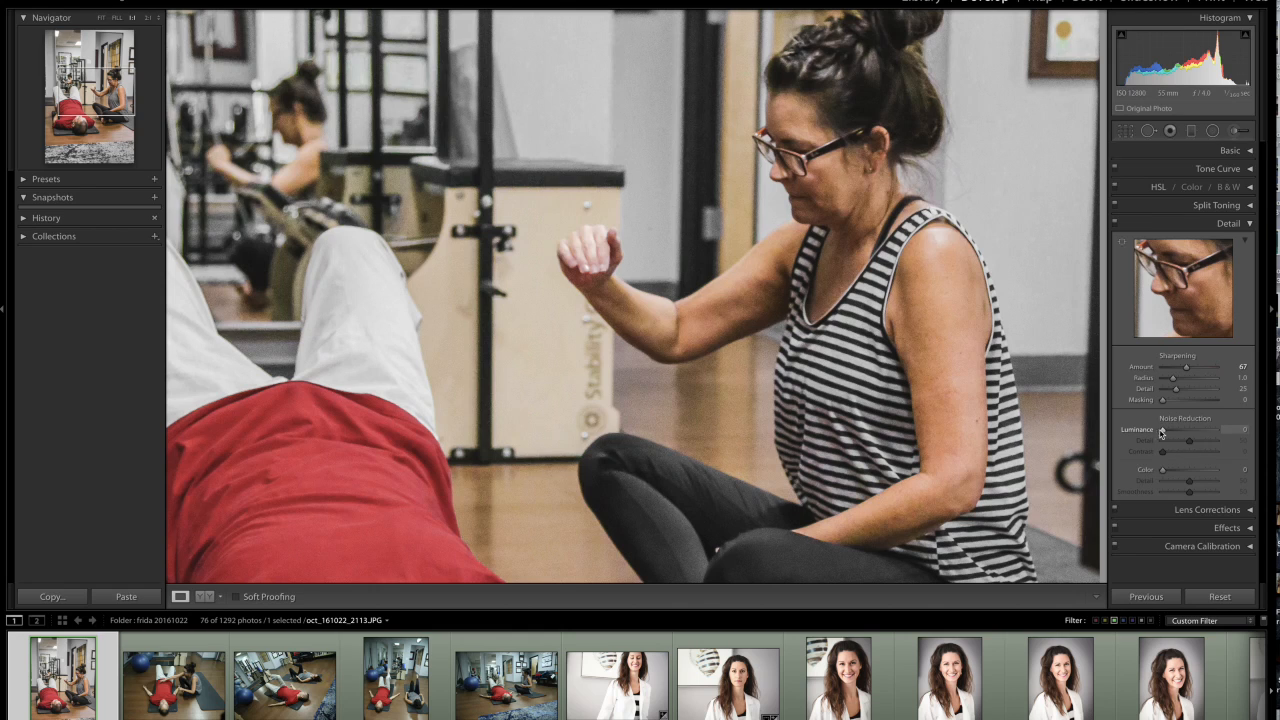
pyautogui.moveTo(1163, 431)
pyautogui.mouseDown()
pyautogui.moveTo(1189, 434)
pyautogui.moveTo(1177, 432)
pyautogui.mouseUp()
pyautogui.moveTo(1163, 400); pyautogui.dragTo(1189, 406)
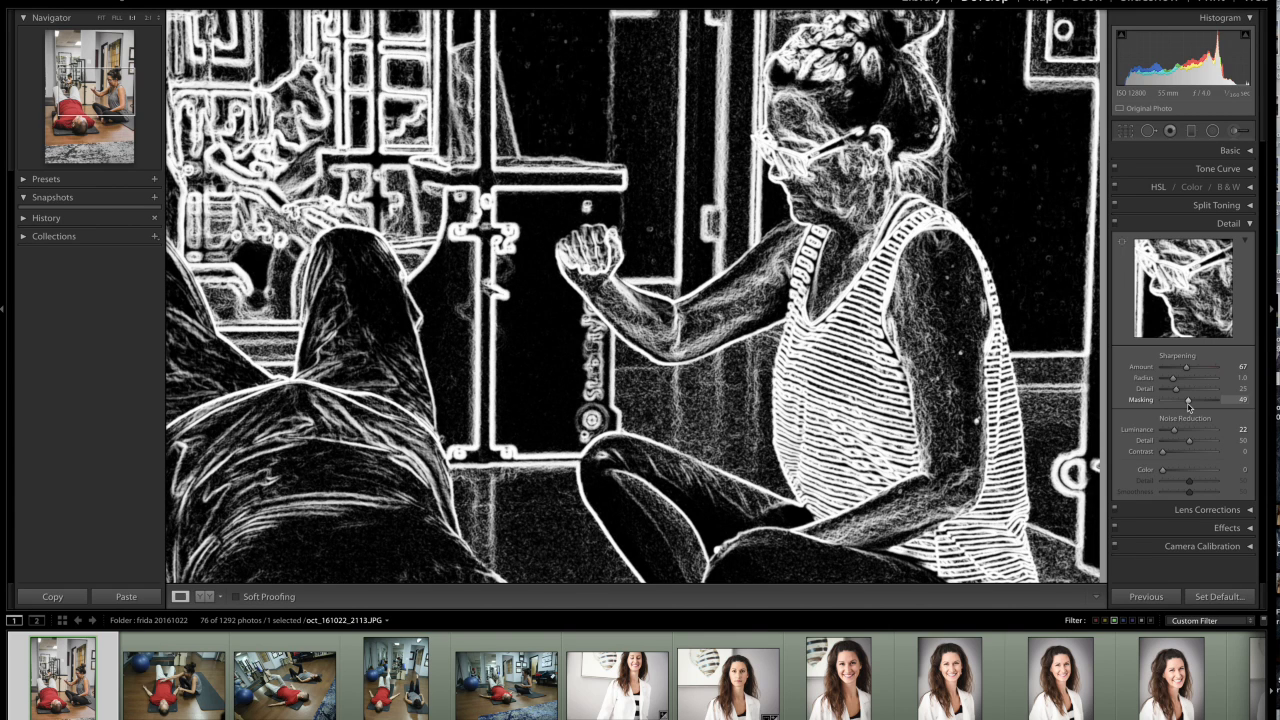
pyautogui.moveTo(1189, 406); pyautogui.dragTo(1192, 406)
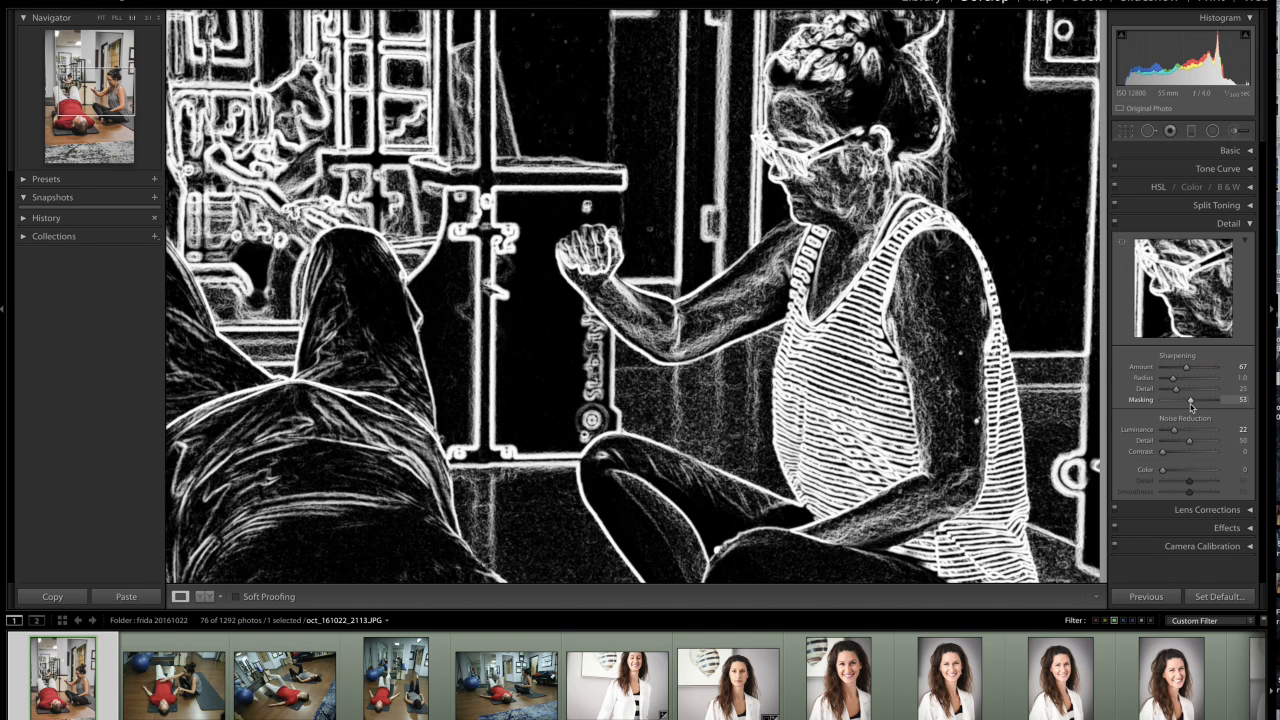
# - Set the sharpening Masking to 56 and finish the Detail adjustments
pyautogui.moveTo(1191, 406); pyautogui.dragTo(1193, 407)
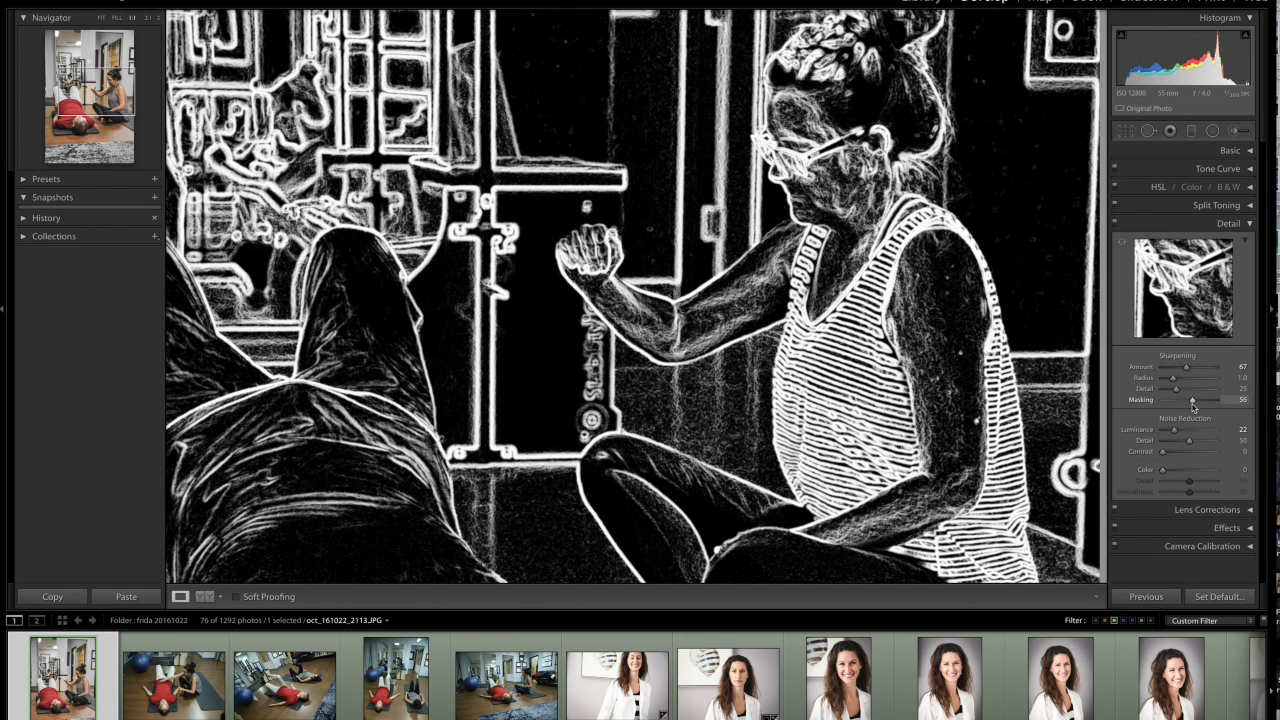
pyautogui.moveTo(1192, 405); pyautogui.dragTo(1192, 405)
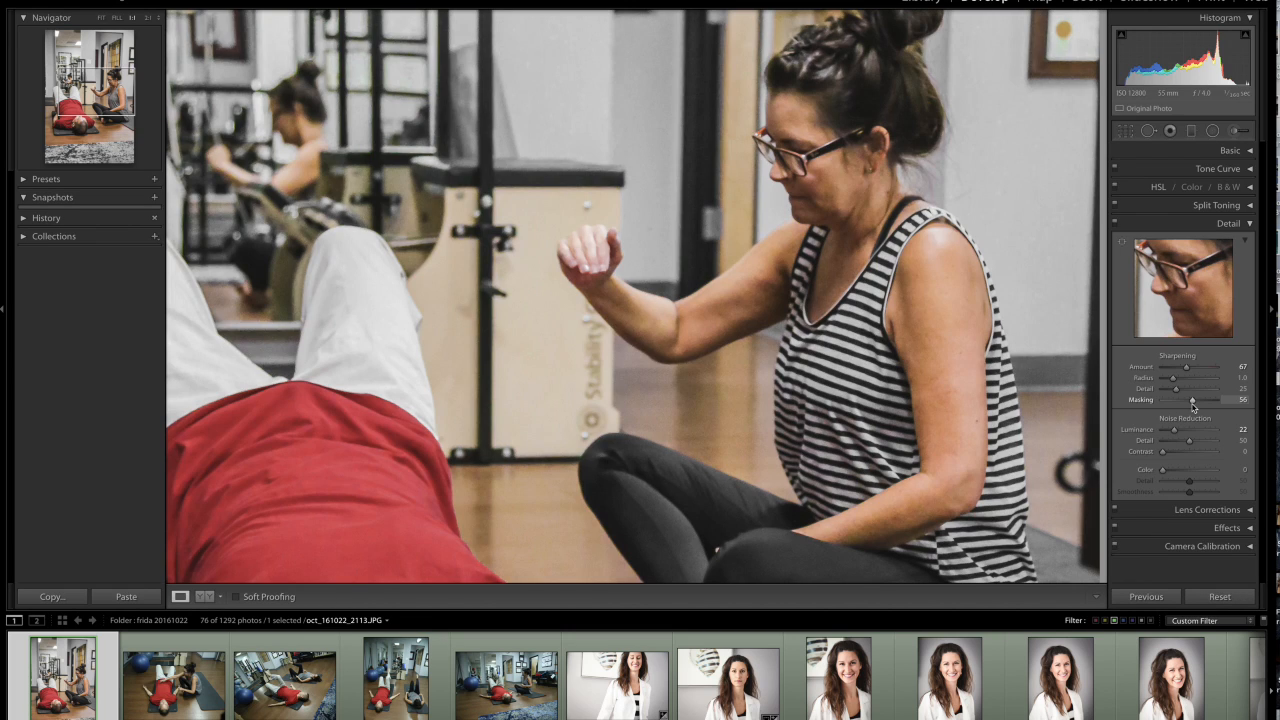
pyautogui.click(1250, 224)
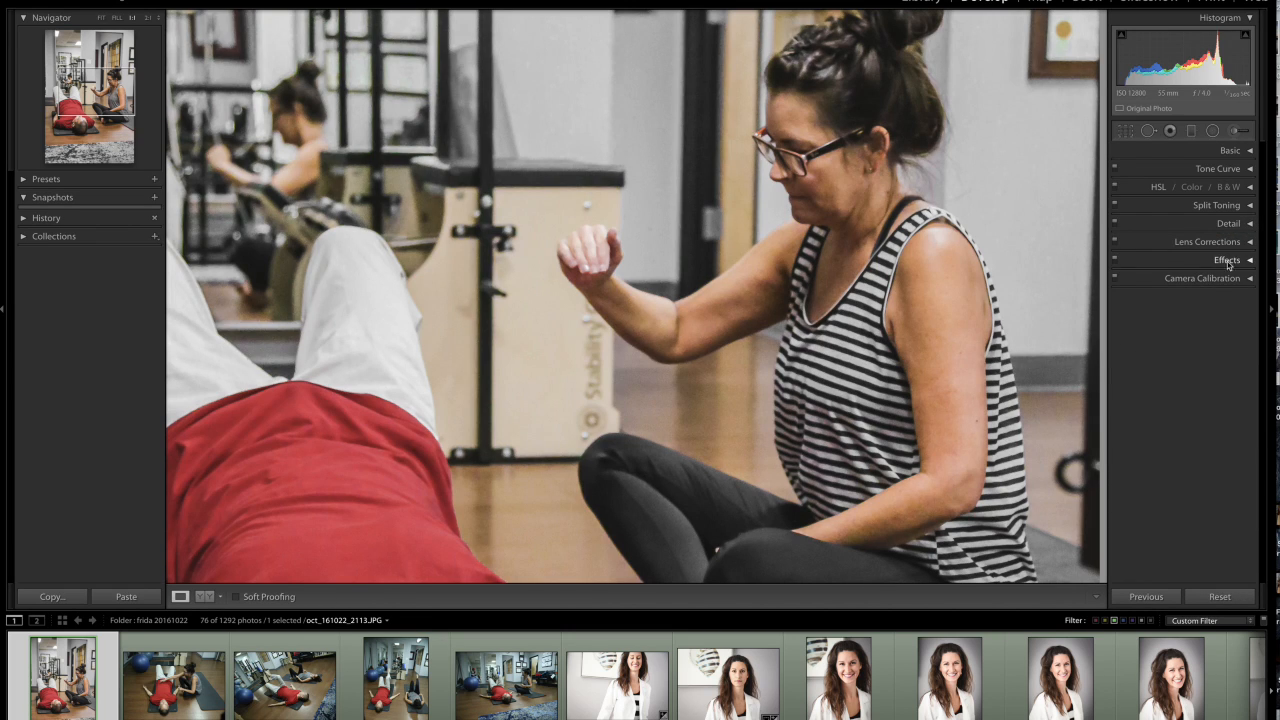
# - Fit the whole photo in view and add a Highlight Priority post-crop vignette with Amount −34
pyautogui.click(1248, 244)
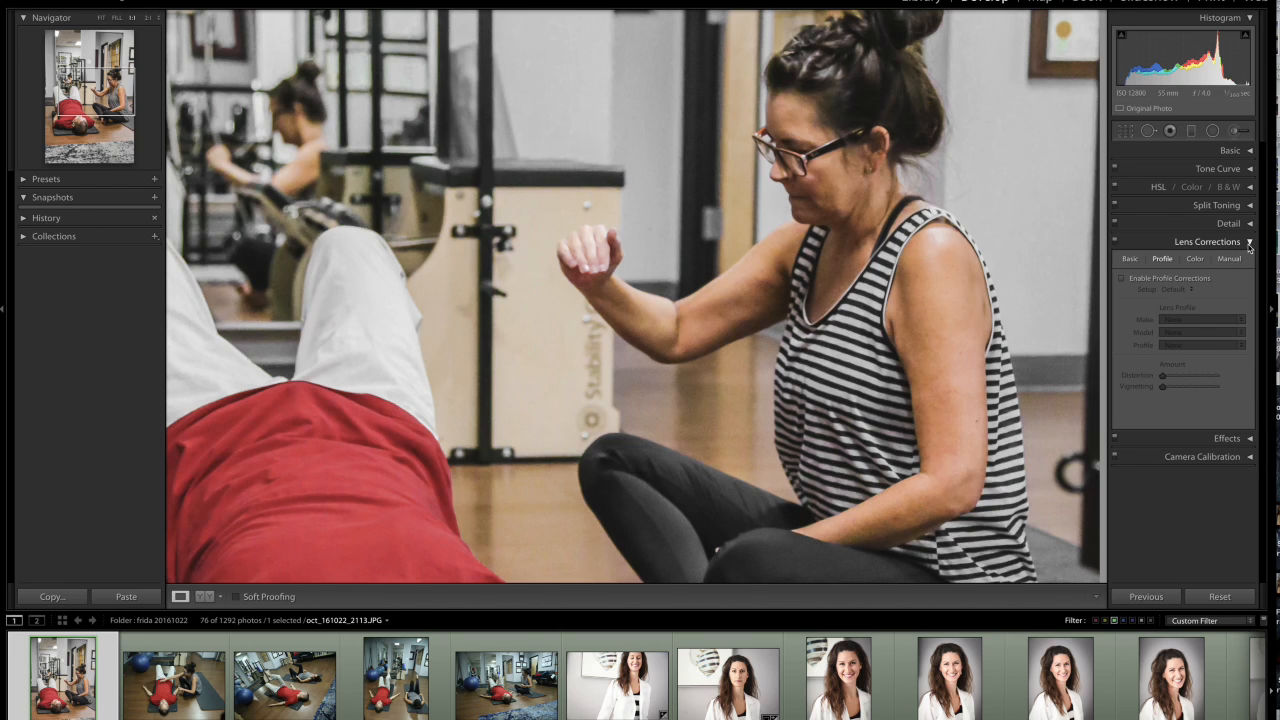
pyautogui.click(1249, 244)
pyautogui.click(1250, 260)
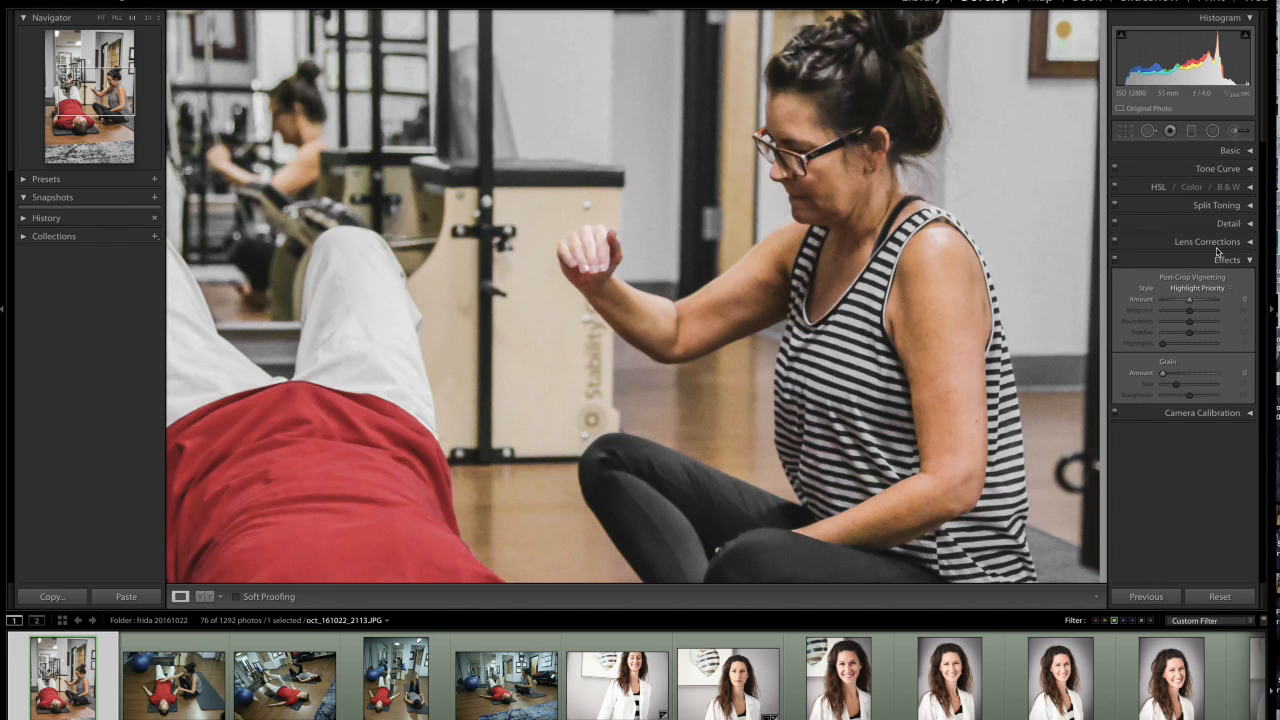
pyautogui.click(850, 291)
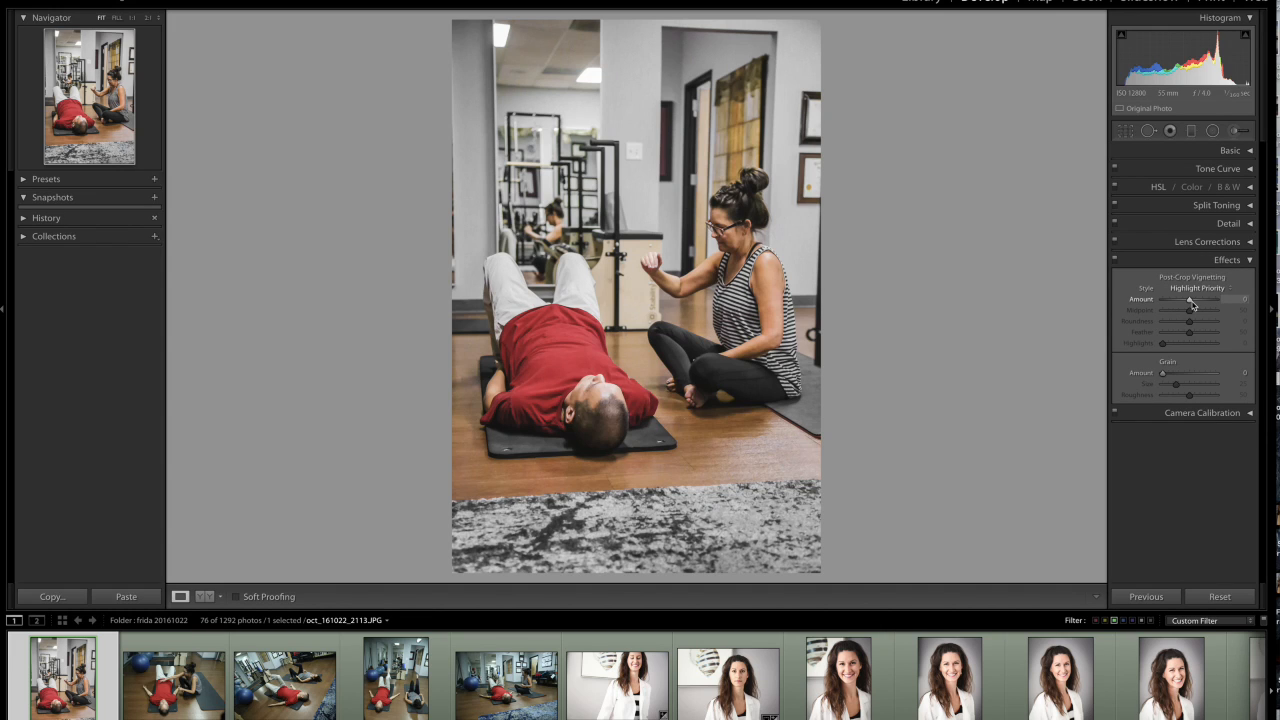
pyautogui.moveTo(1188, 305); pyautogui.dragTo(1183, 307)
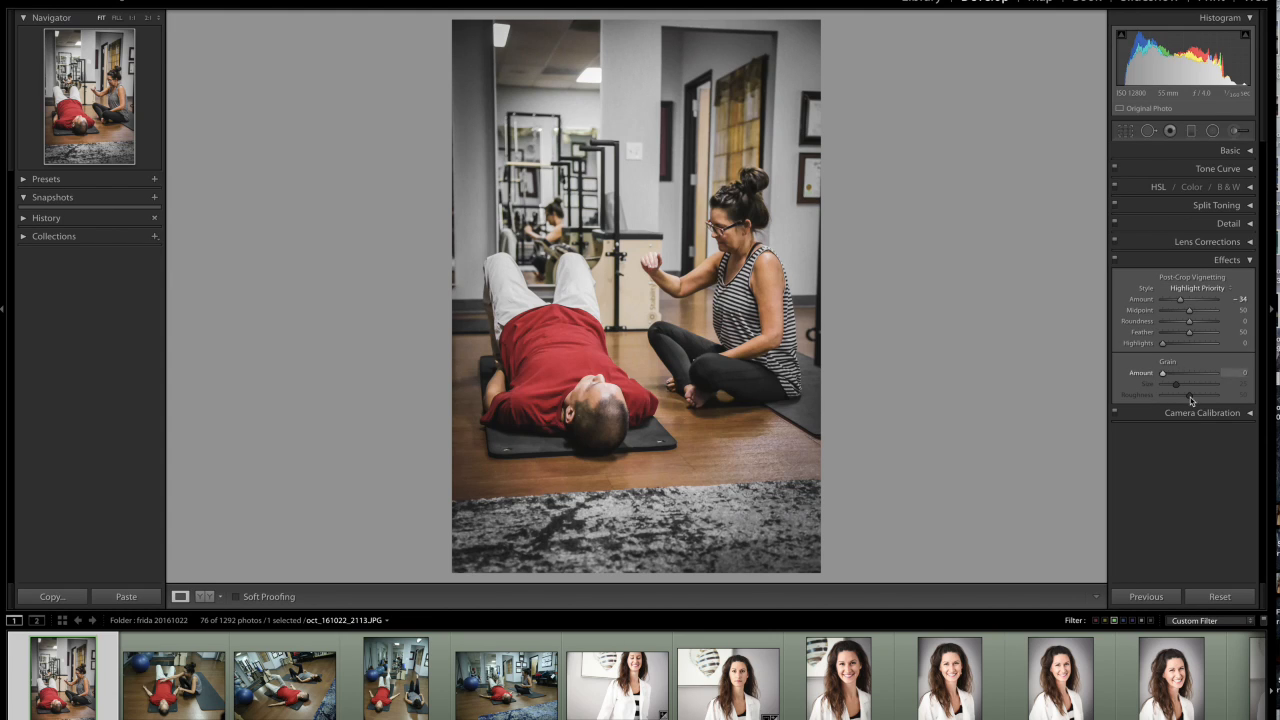
# - Try a very low vignette Midpoint, settle it at 66 and finish the Effects adjustments
pyautogui.moveTo(1191, 316); pyautogui.dragTo(1166, 322)
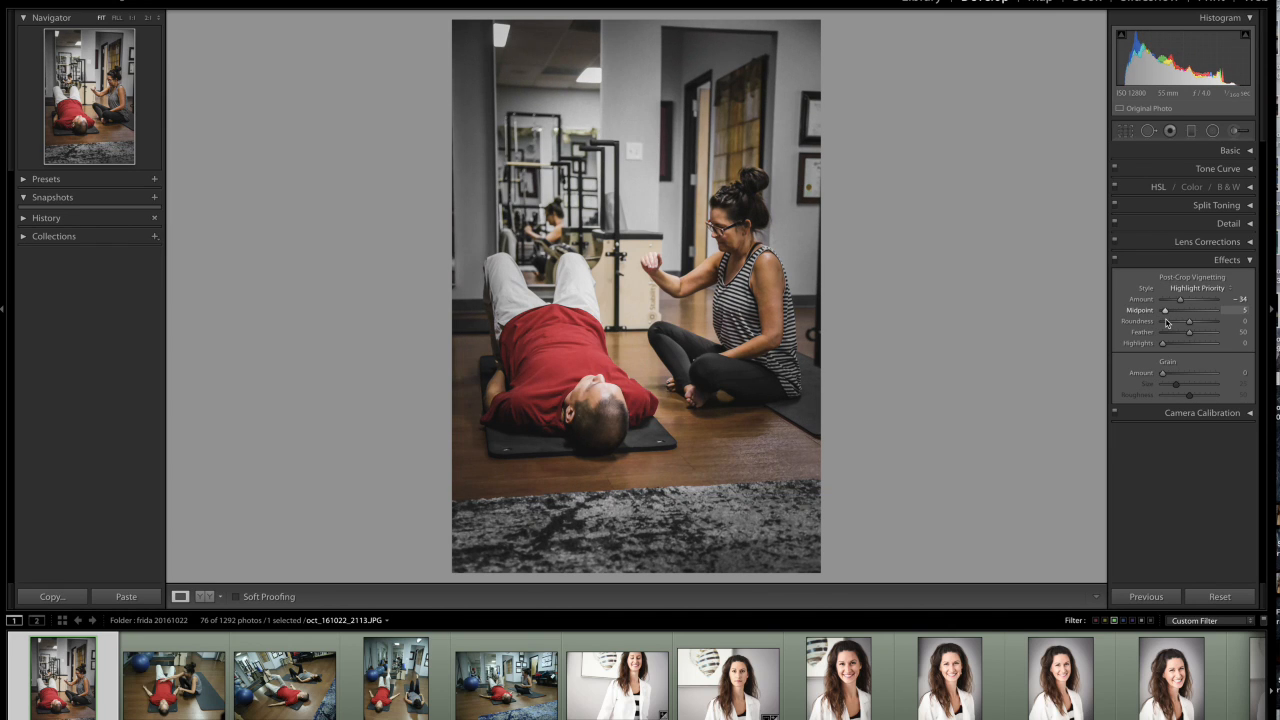
pyautogui.moveTo(1166, 322); pyautogui.dragTo(1200, 320)
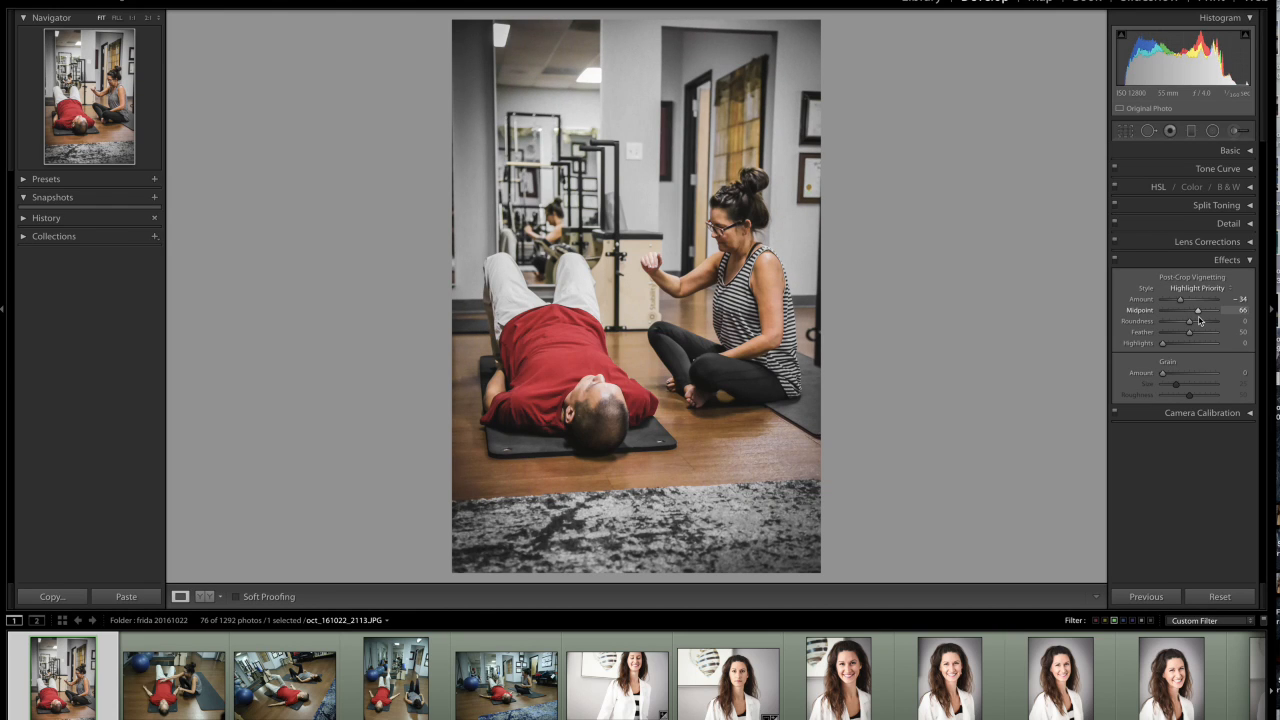
pyautogui.moveTo(1181, 301); pyautogui.dragTo(1181, 304)
pyautogui.moveTo(1198, 313); pyautogui.dragTo(1197, 314)
pyautogui.click(1228, 260)
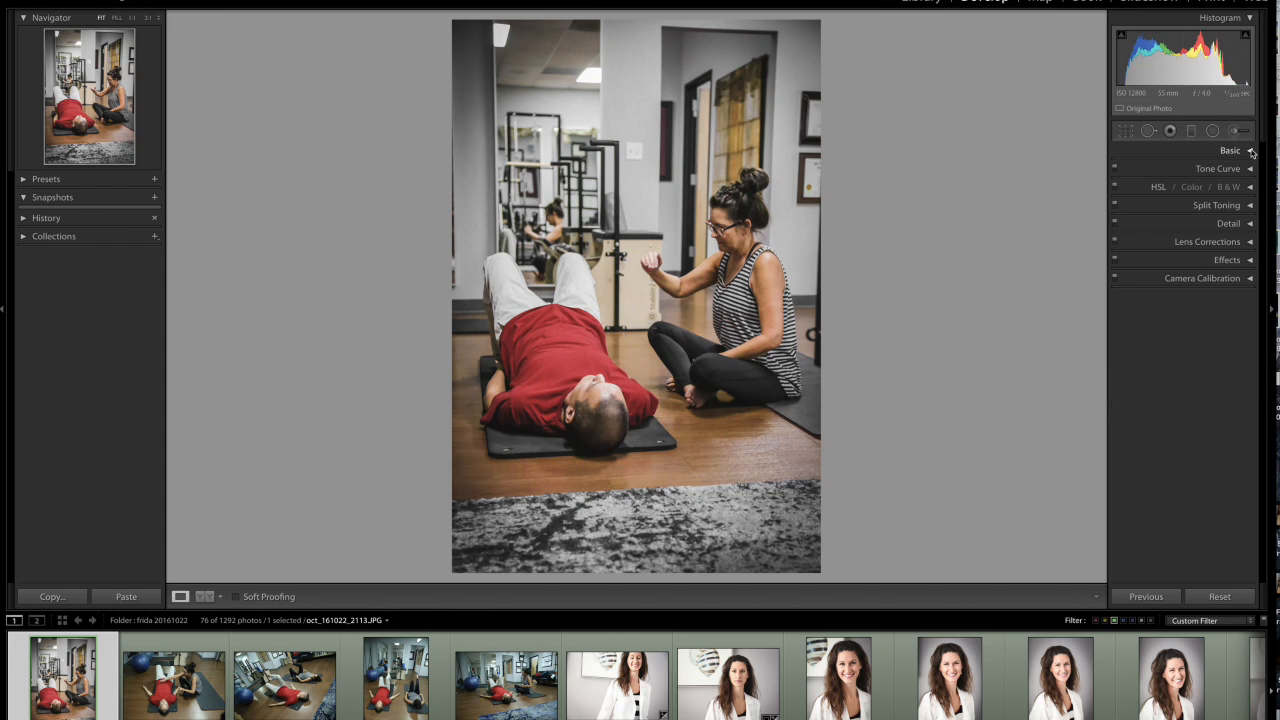
# - With before and after shown side by side, set Exposure to +0.80, Shadows to +78 and Saturation to −14
pyautogui.click(205, 596)
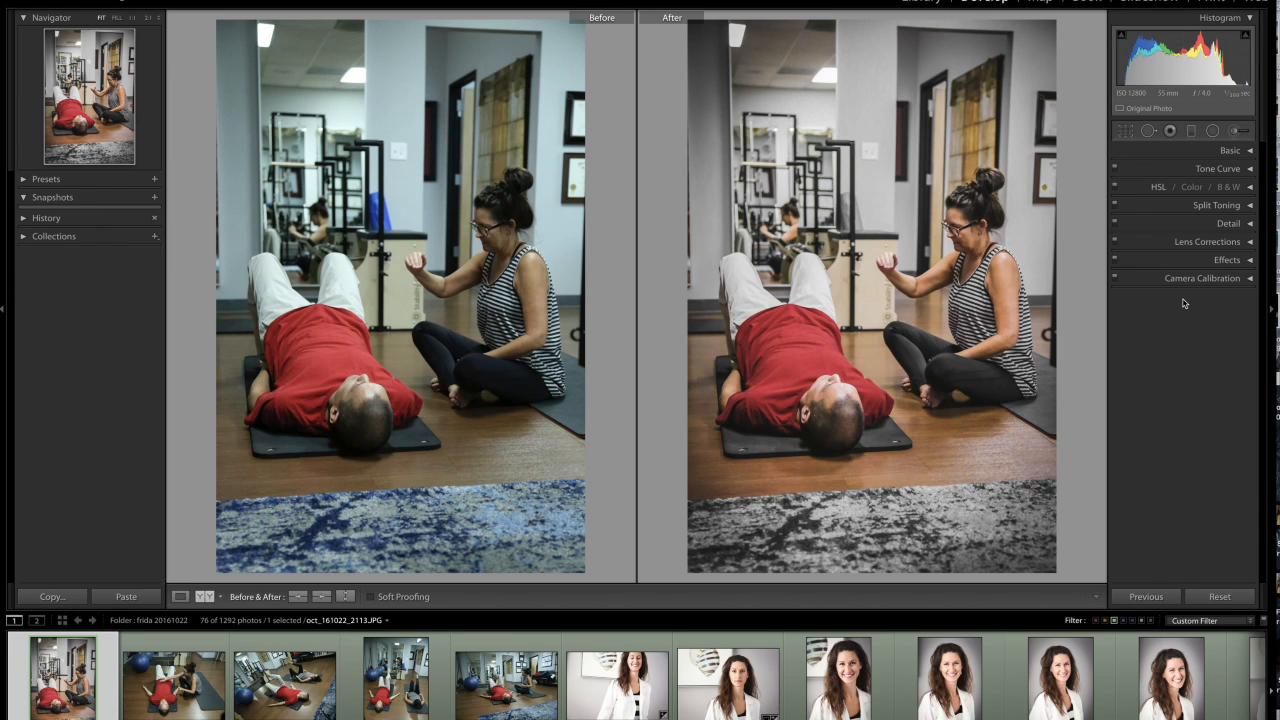
pyautogui.click(1249, 151)
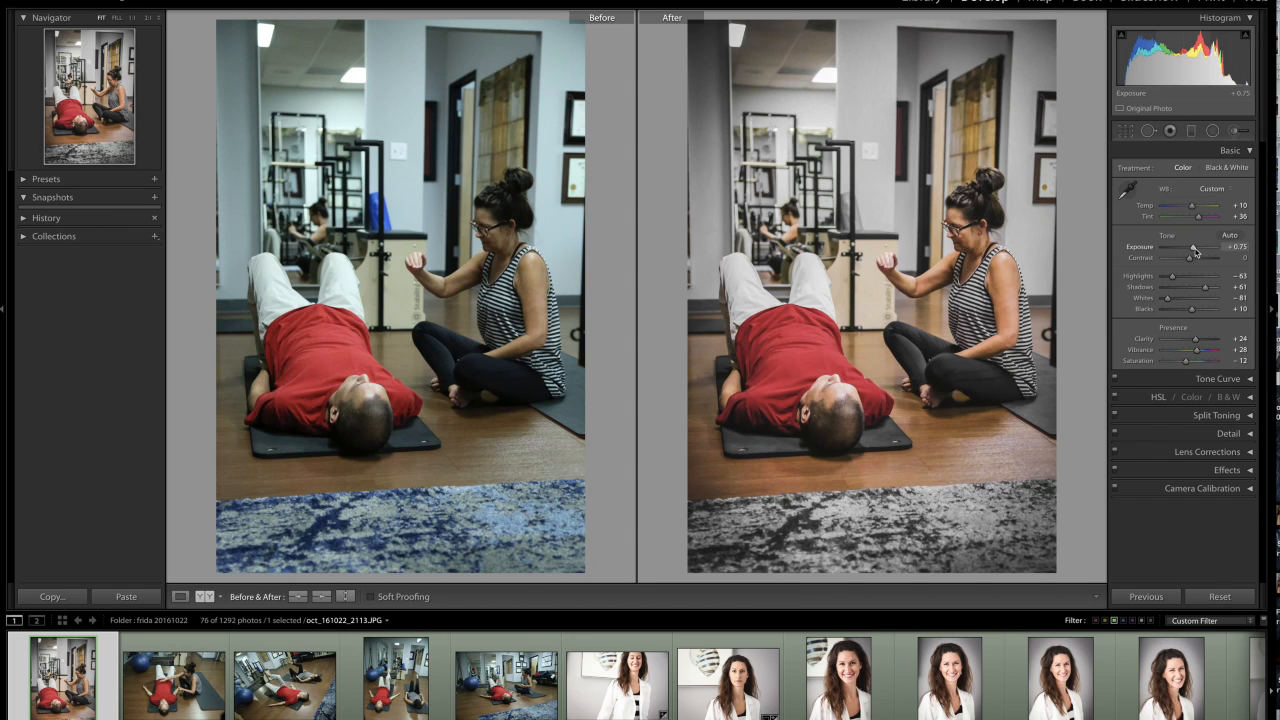
pyautogui.moveTo(1195, 251); pyautogui.dragTo(1196, 251)
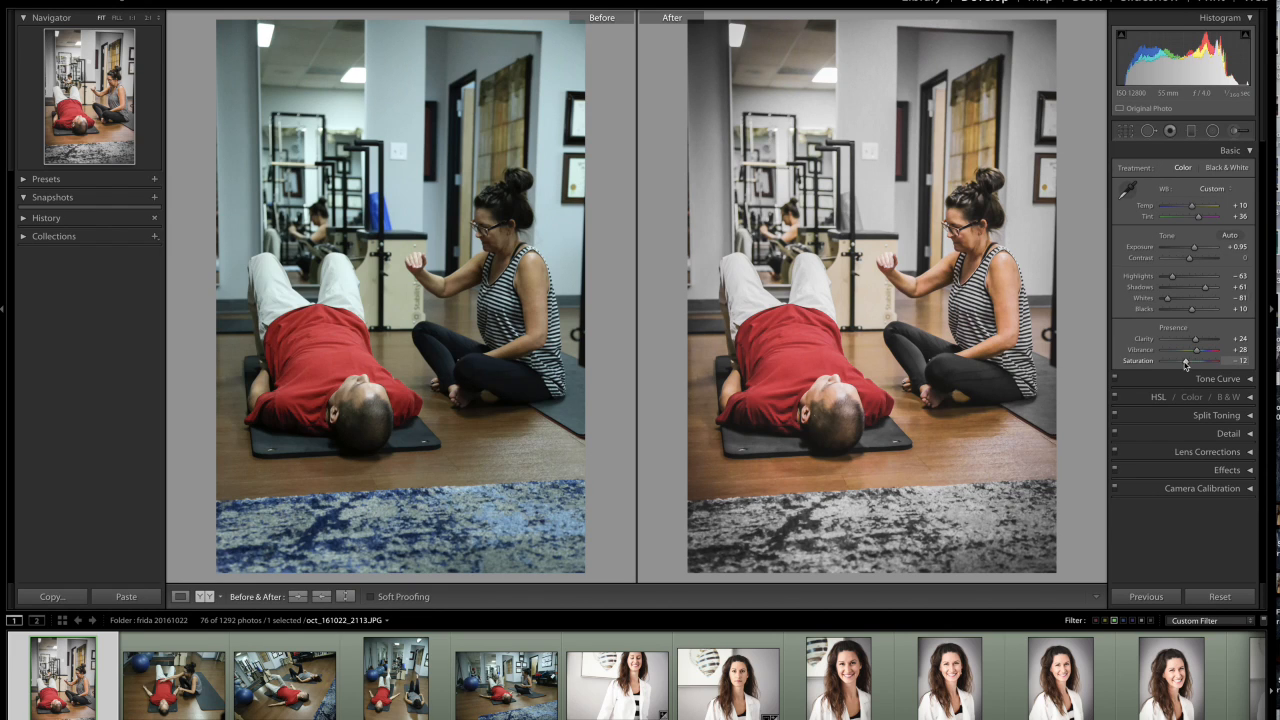
pyautogui.moveTo(1186, 364); pyautogui.dragTo(1185, 366)
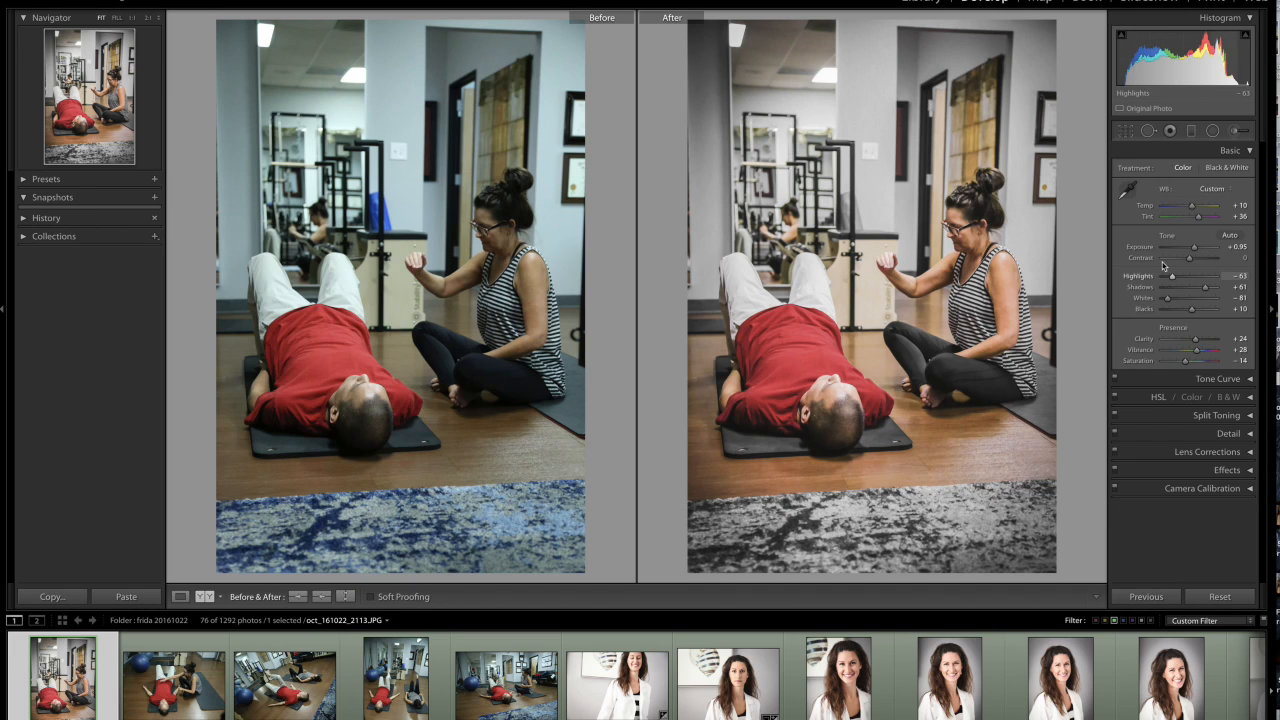
pyautogui.moveTo(1205, 288); pyautogui.dragTo(1211, 291)
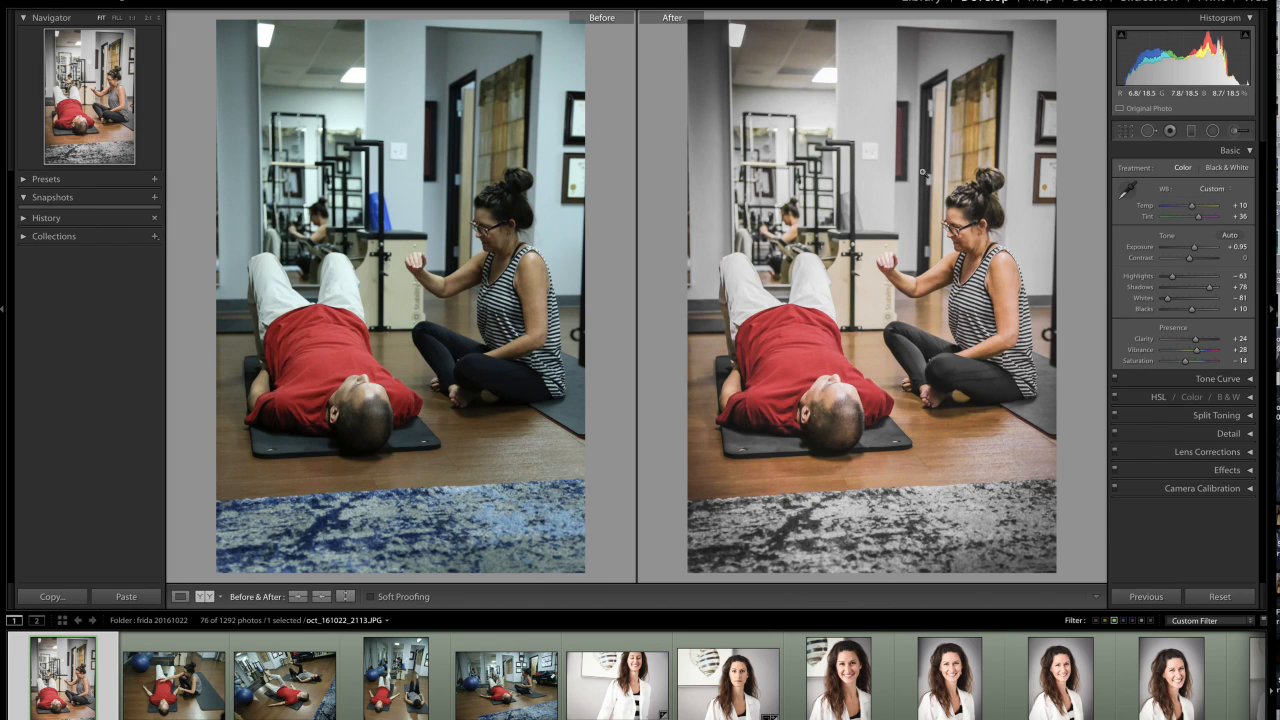
pyautogui.moveTo(1195, 247); pyautogui.dragTo(1196, 251)
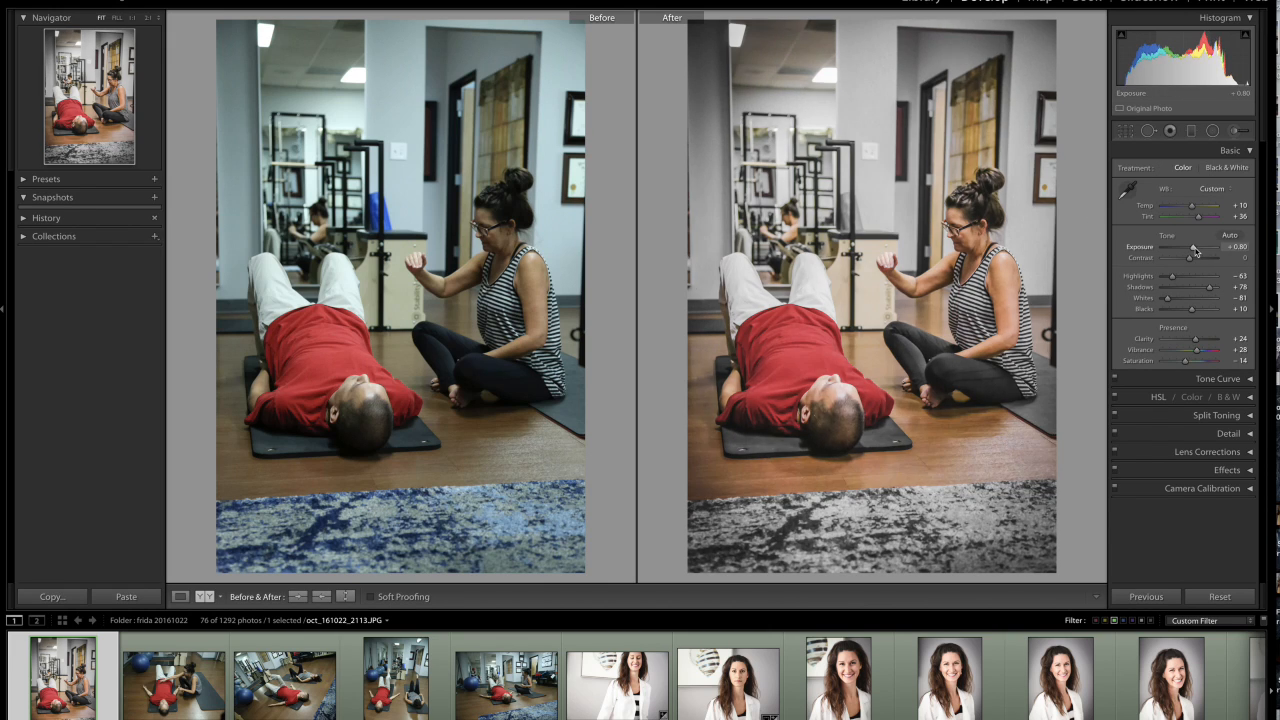
pyautogui.click(1248, 152)
# - Fine-tune the highlight and shadow points of the RGB tone curve, keeping a gentle S-shape
pyautogui.click(1252, 168)
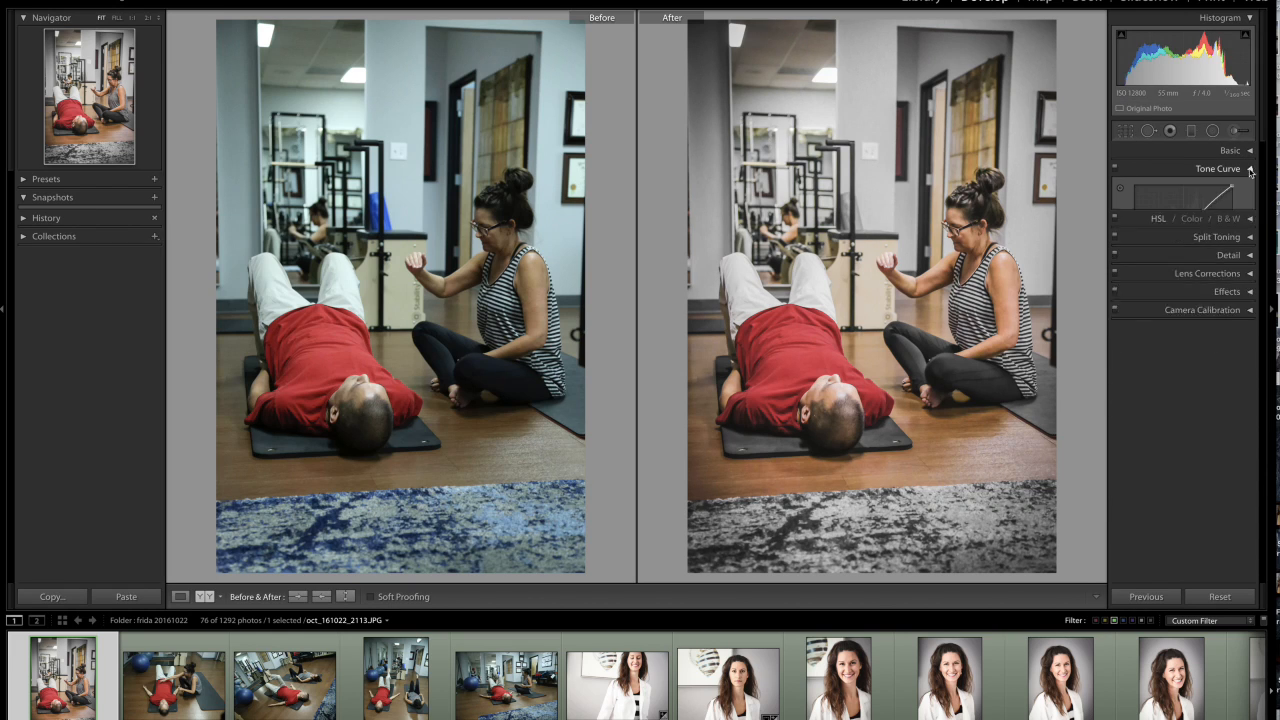
pyautogui.moveTo(1202, 211); pyautogui.dragTo(1199, 214)
pyautogui.moveTo(1158, 264); pyautogui.dragTo(1157, 266)
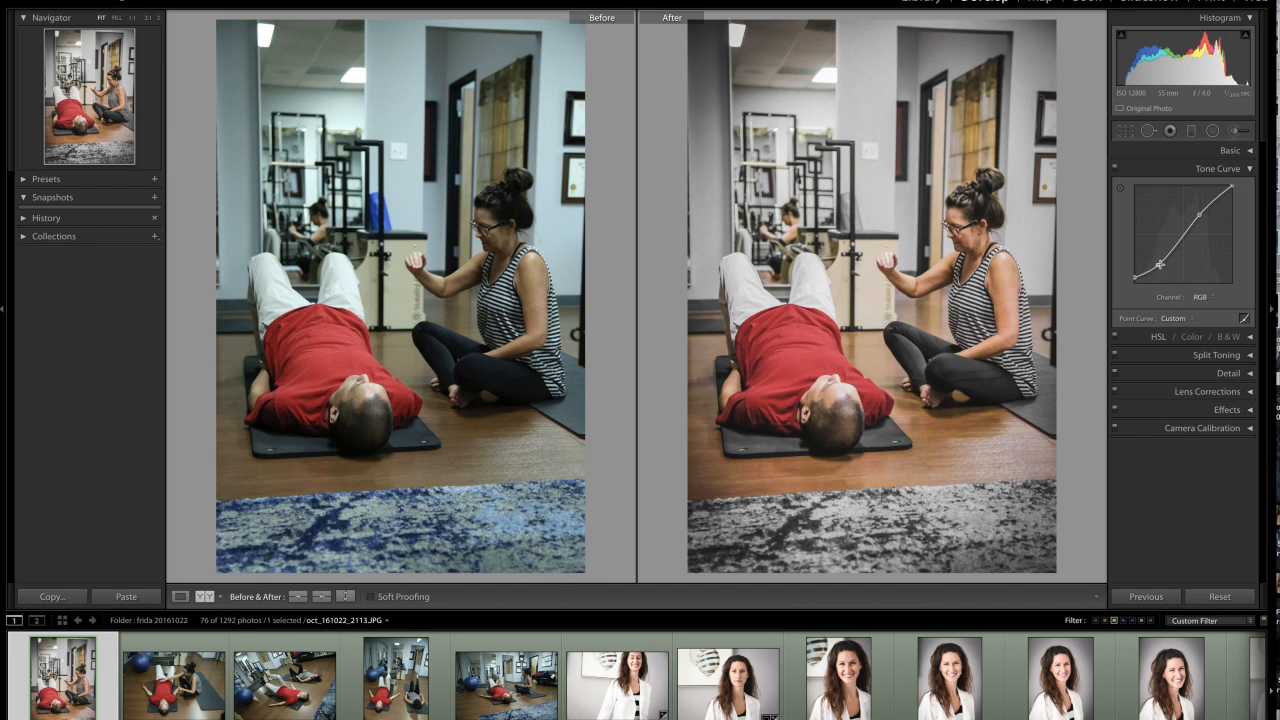
pyautogui.click(1250, 168)
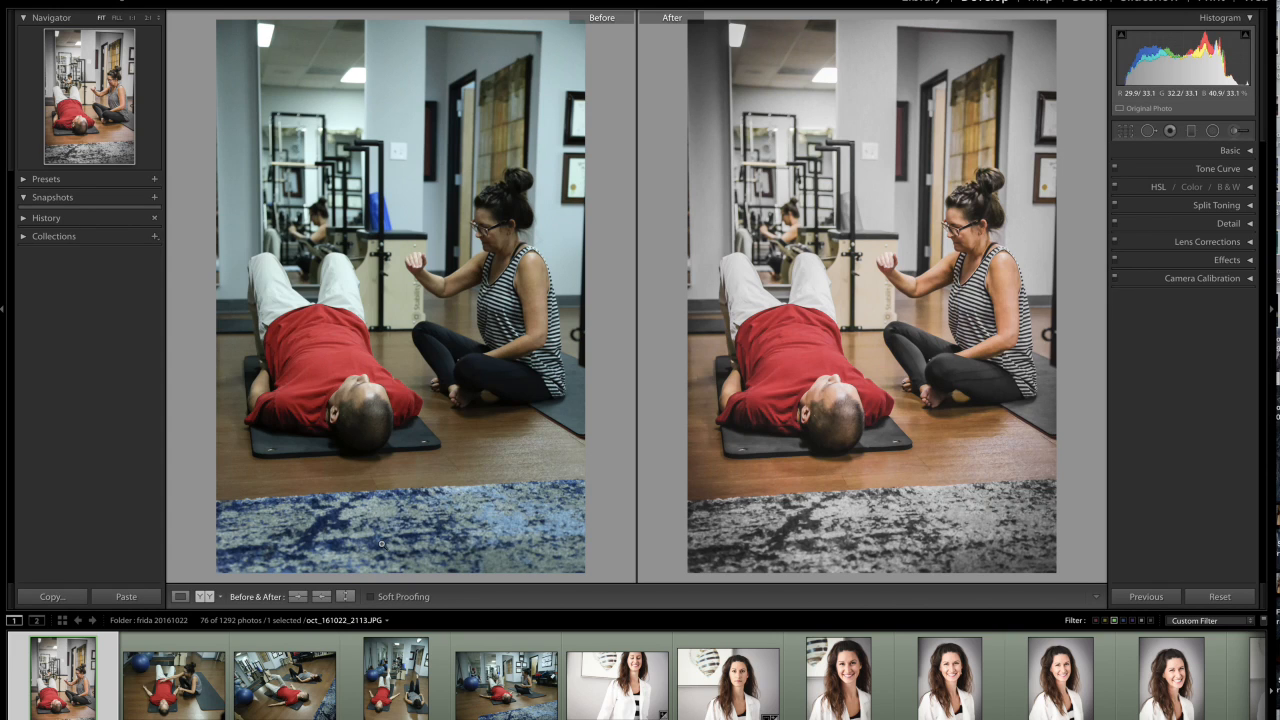
# - Compare the photo before and after editing in the split and side-by-side layouts, ending in the single-photo view
pyautogui.click(204, 597)
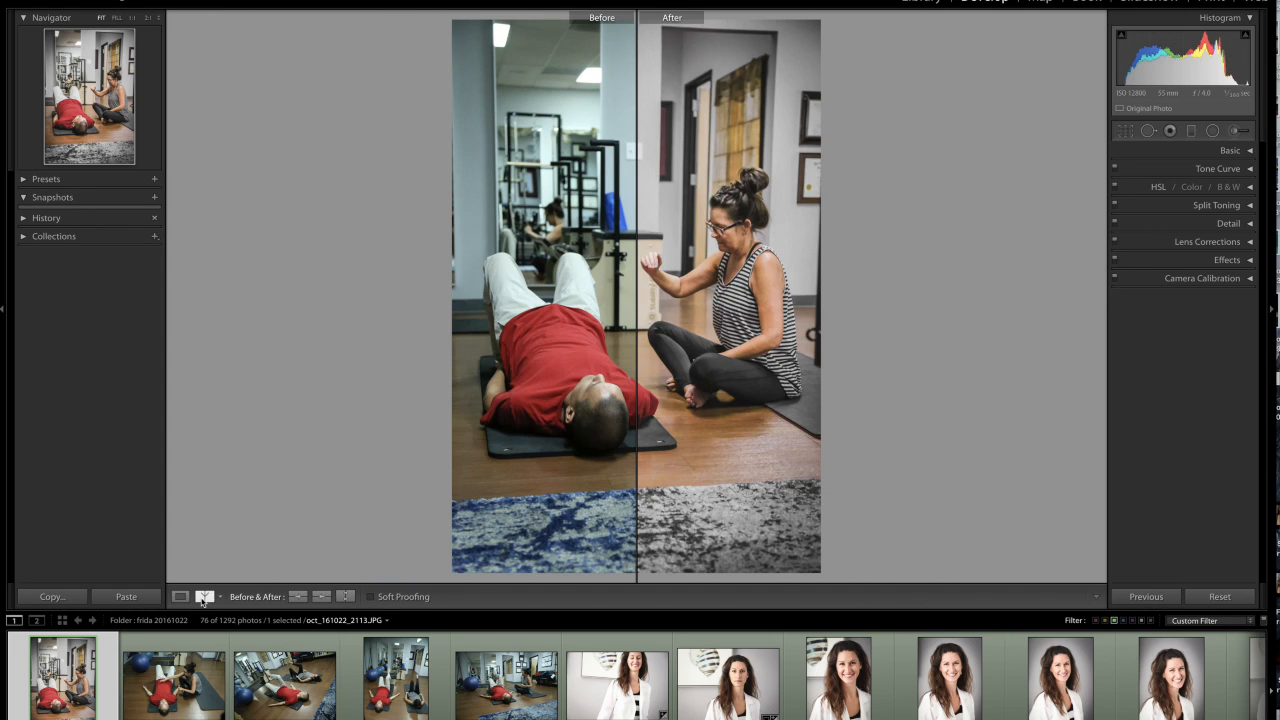
pyautogui.click(204, 598)
pyautogui.click(205, 598)
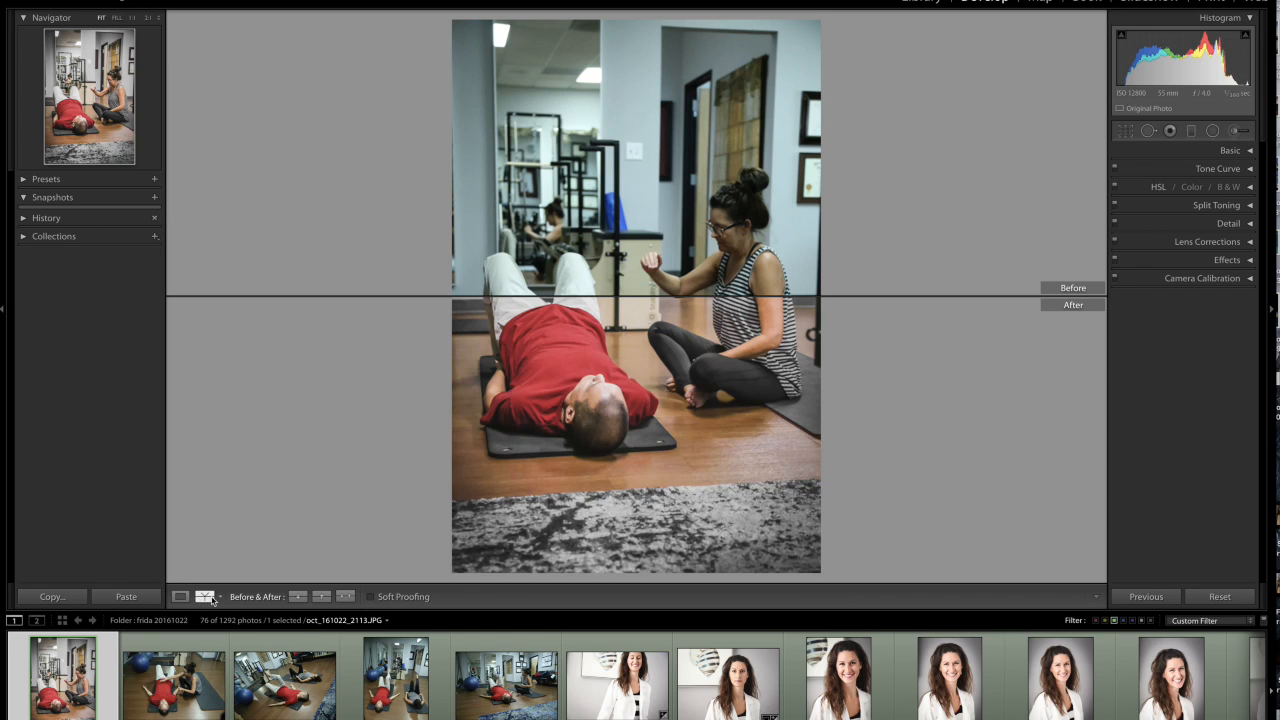
pyautogui.click(210, 598)
pyautogui.click(221, 597)
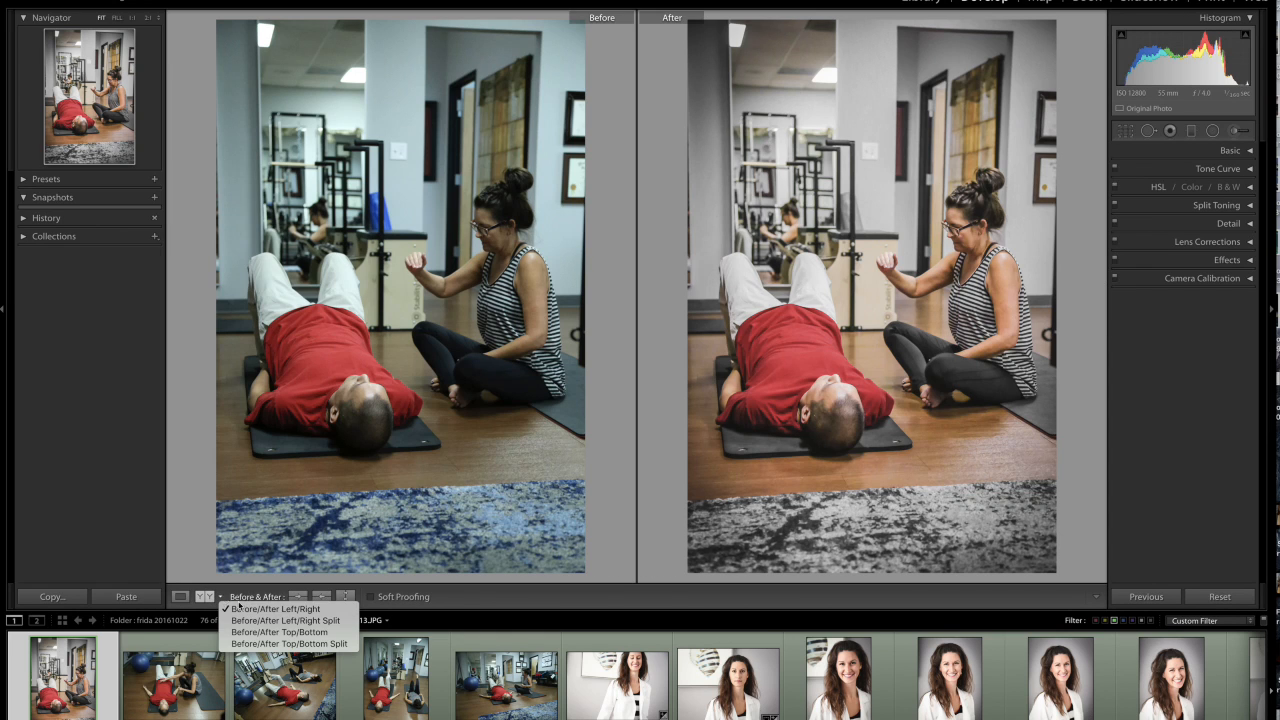
pyautogui.click(182, 598)
pyautogui.click(180, 596)
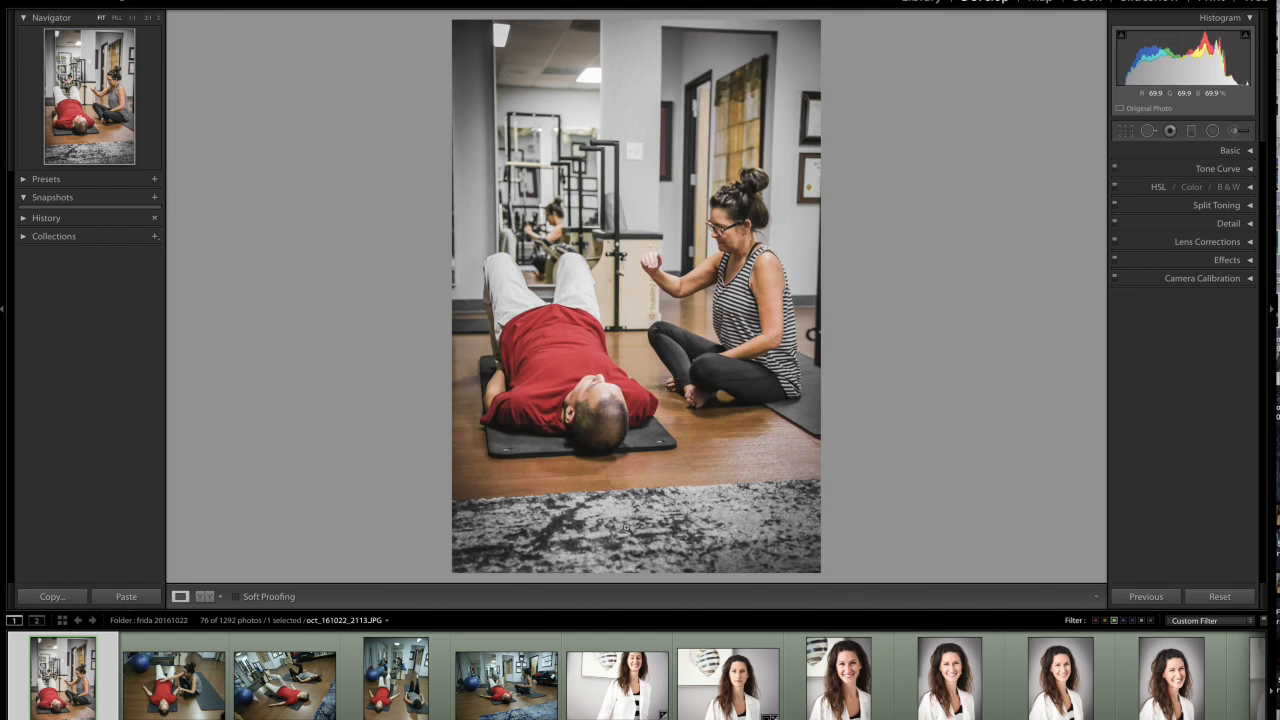
pyautogui.click(204, 596)
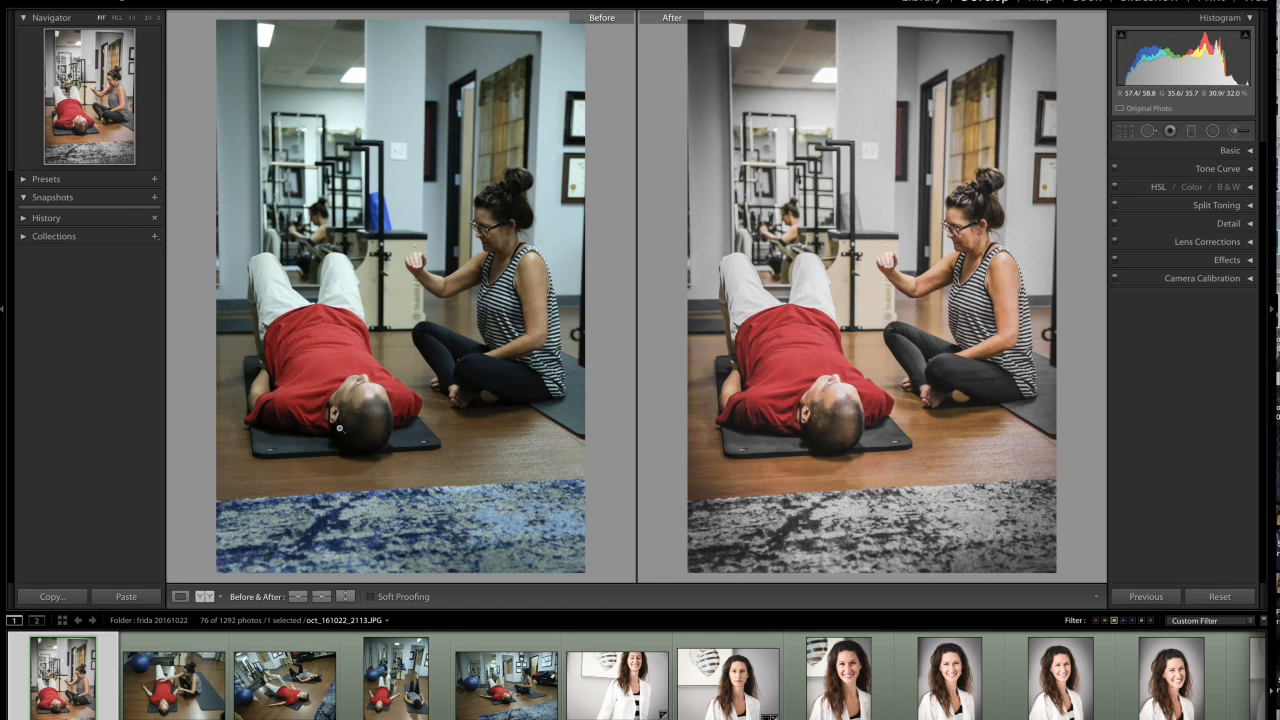
pyautogui.click(180, 597)
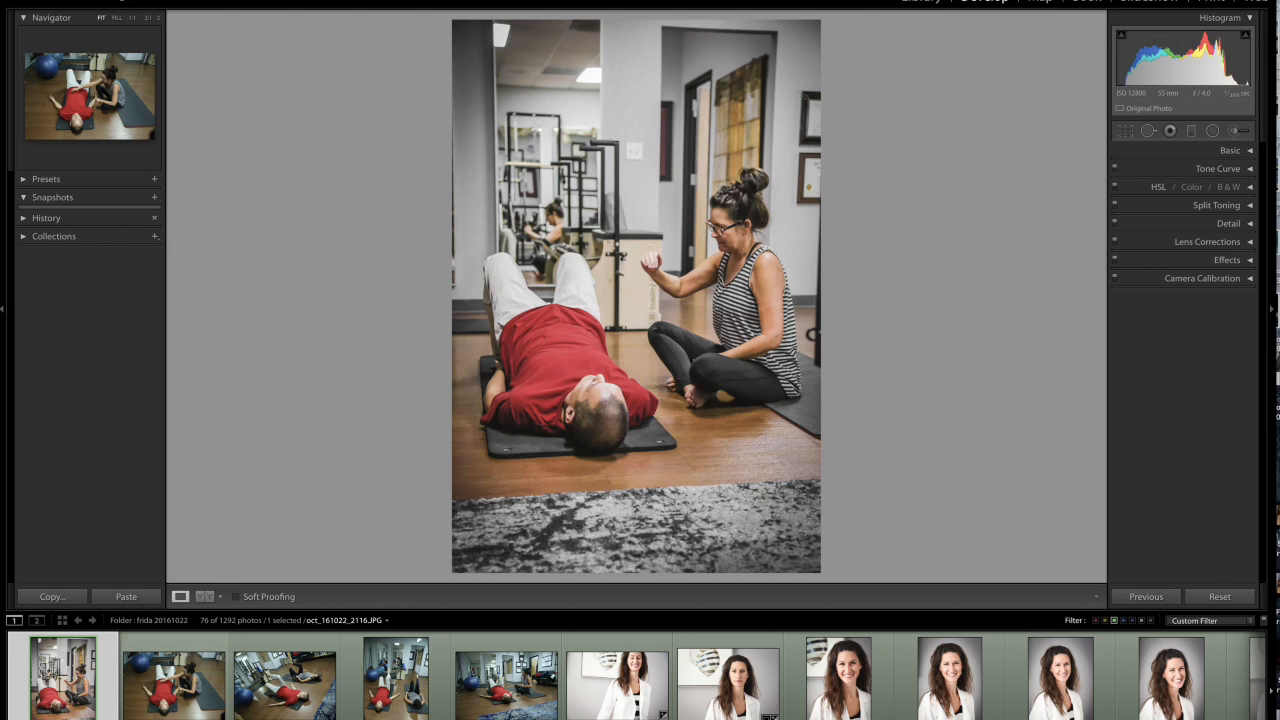
# - Apply the previous photo's develop settings to oct_161022_2116.JPG and oct_161022_2125.JPG in turn
pyautogui.click(175, 684)
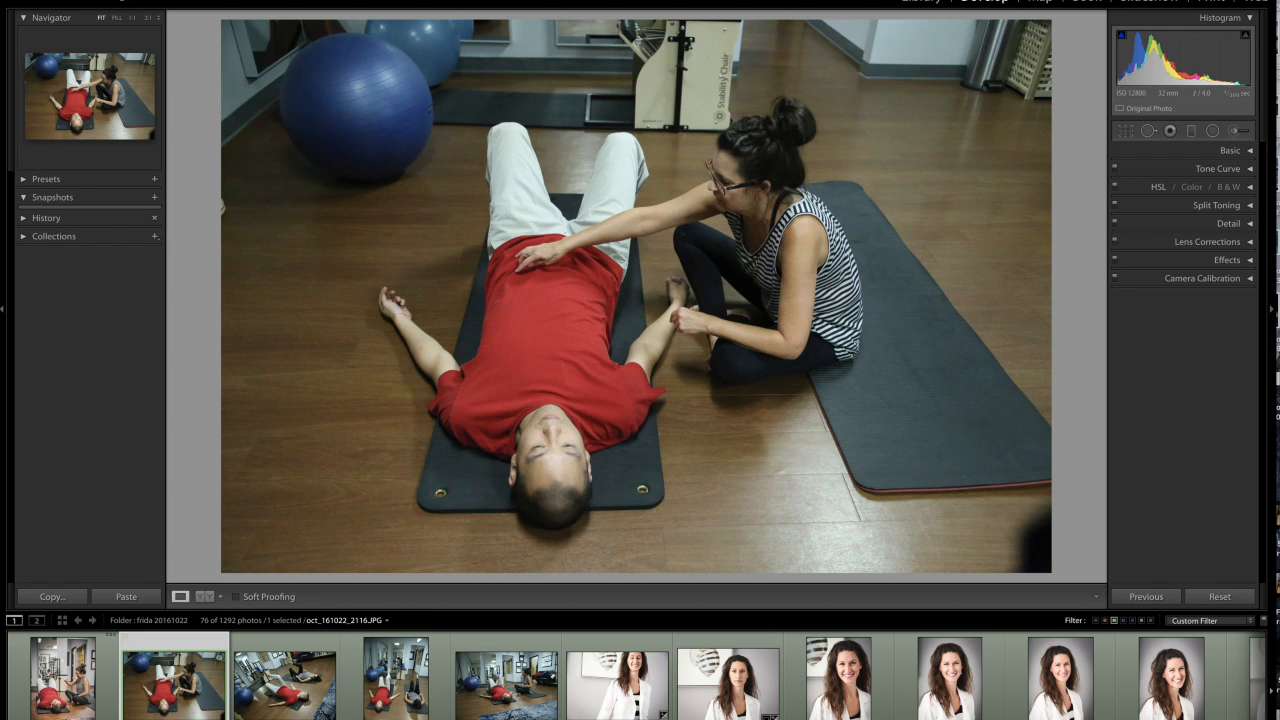
pyautogui.click(1147, 598)
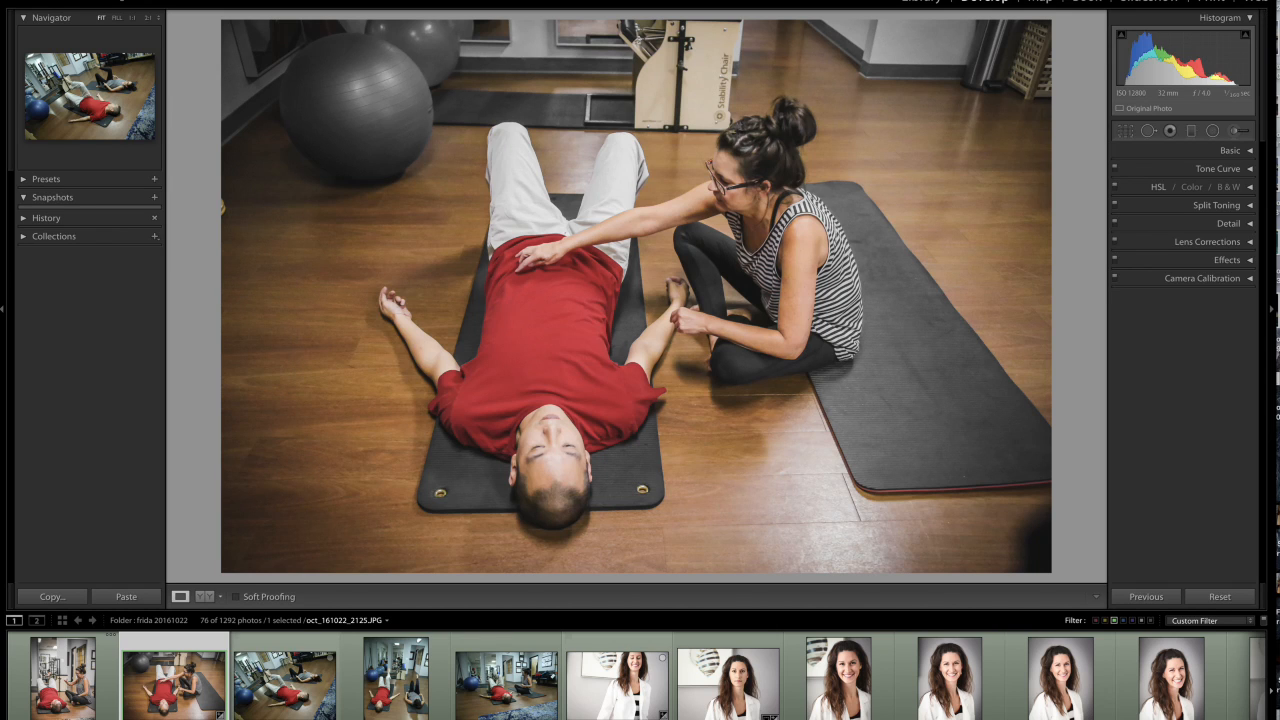
pyautogui.press('Right')
pyautogui.click(1152, 597)
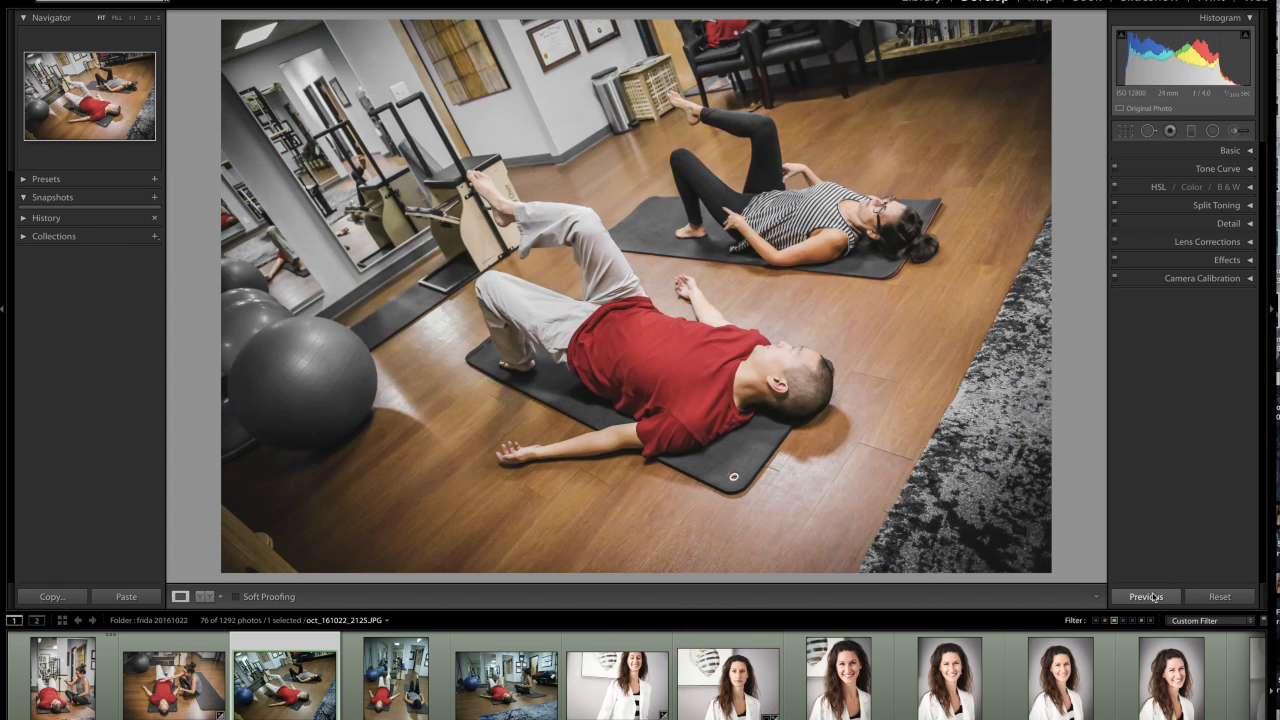